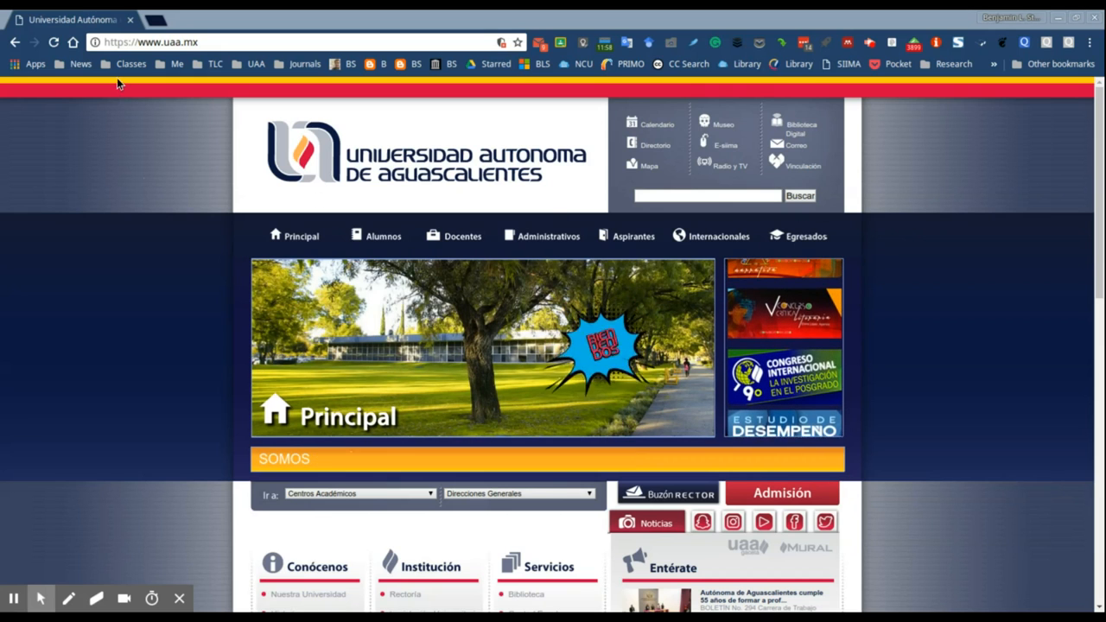
Reach the UAA digital library's complete alphabetical list of electronic resources.
left_click(799, 128)
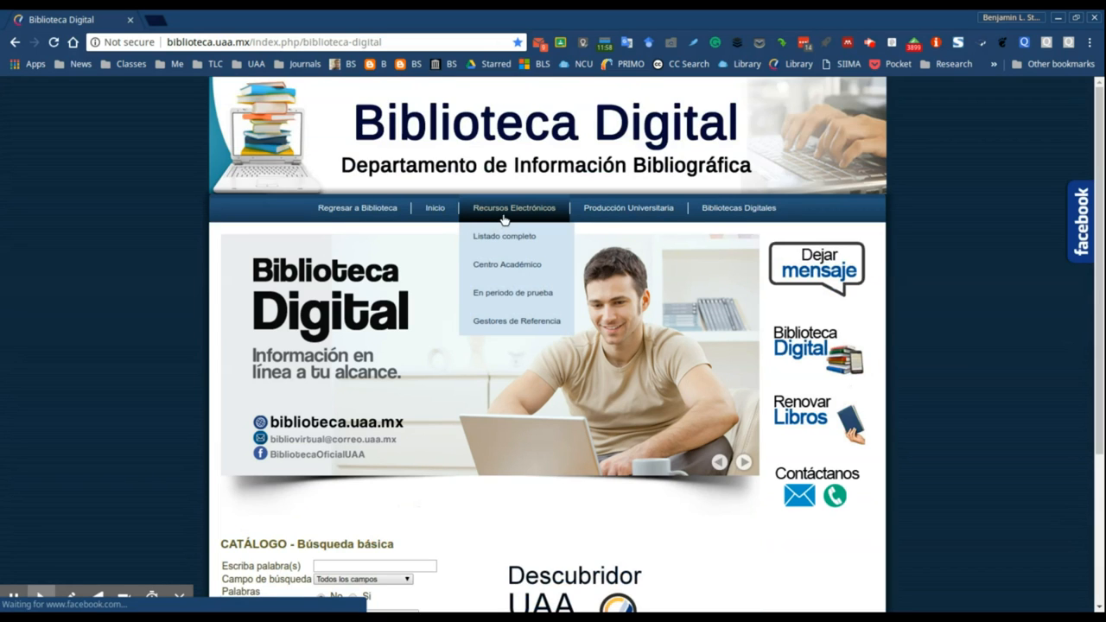
left_click(496, 240)
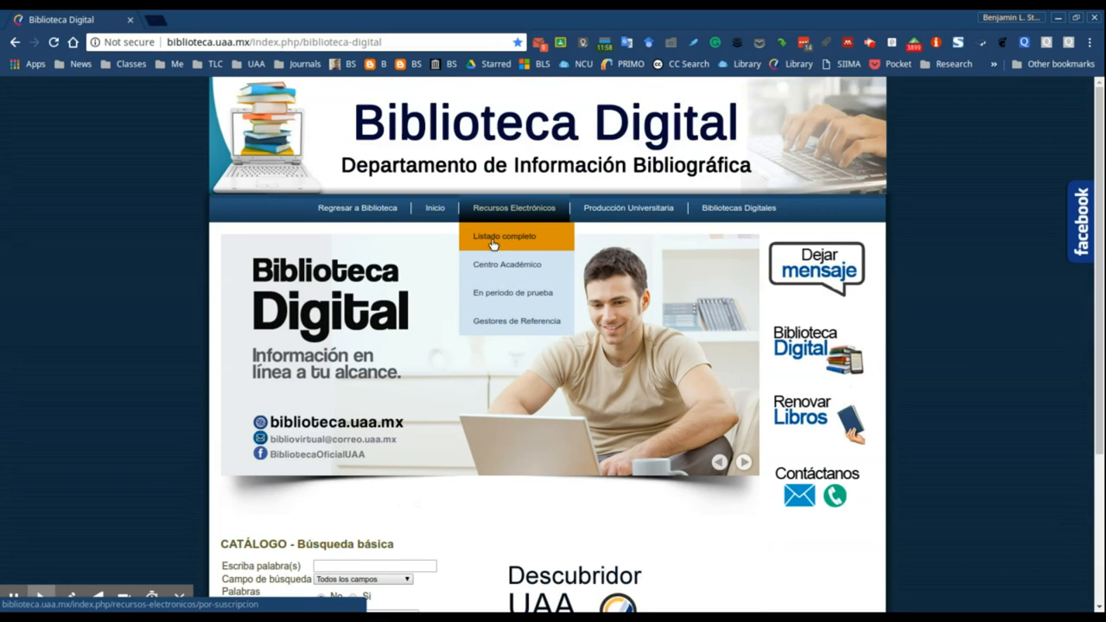
scroll(812, 324, "down", 3)
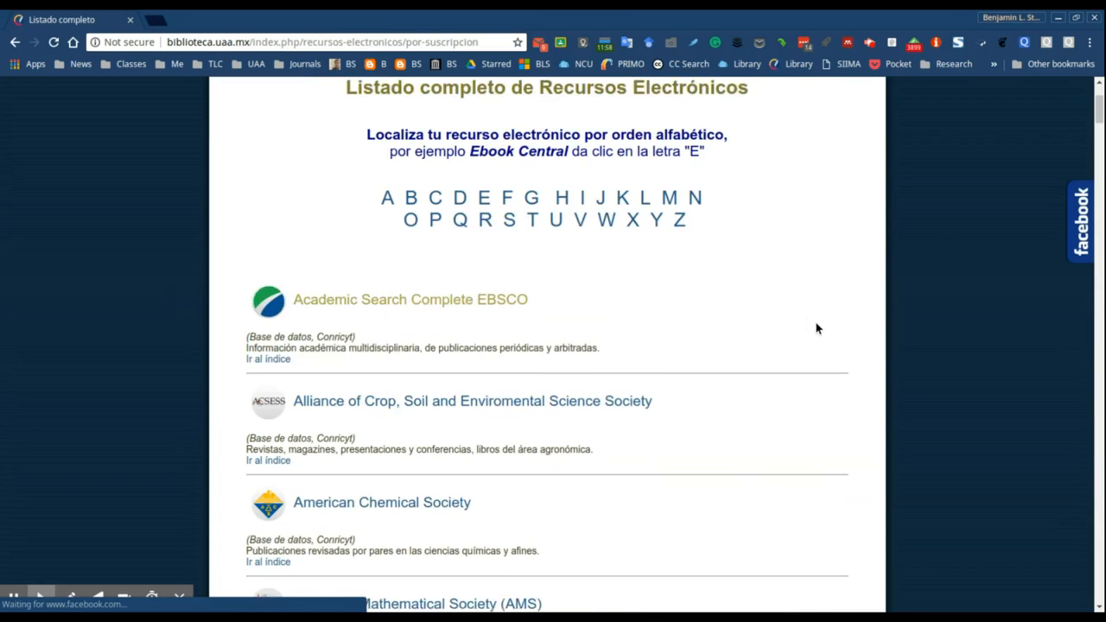
scroll(816, 328, "down", 3)
mouse_move(1099, 126)
left_mouse_down()
mouse_move(1099, 319)
mouse_move(1100, 87)
left_mouse_up()
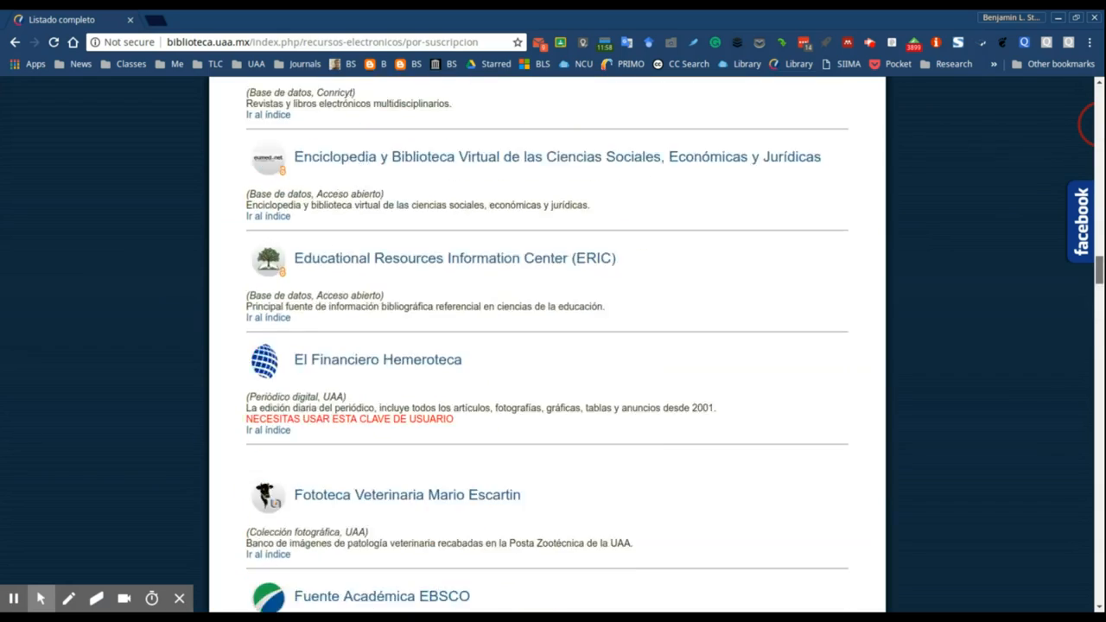
scroll(95, 418, "down", 2)
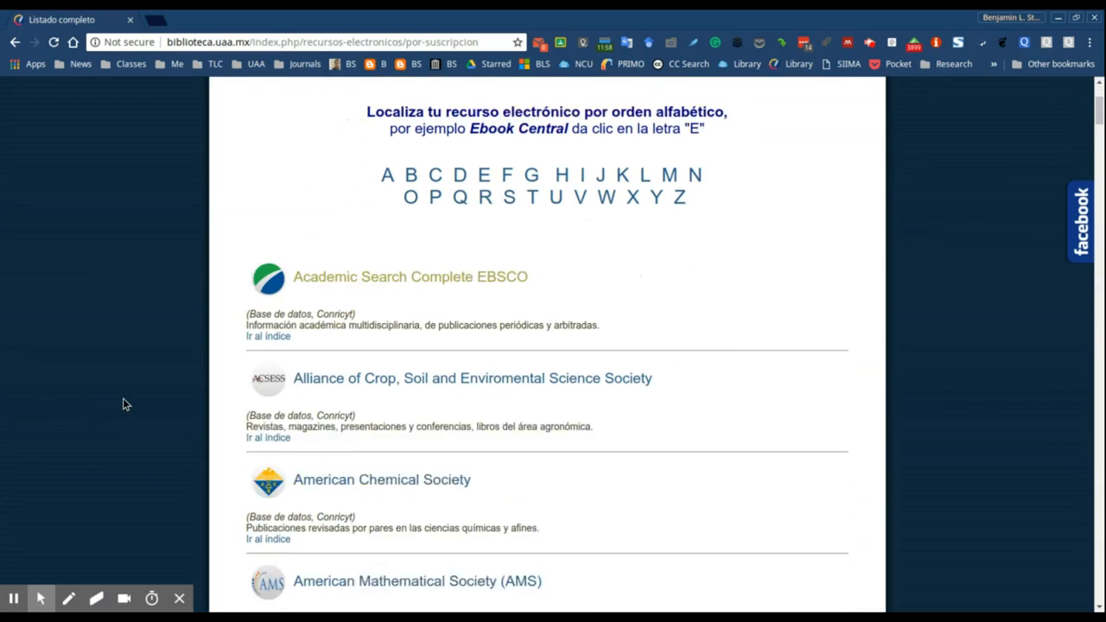
scroll(121, 406, "down", 1)
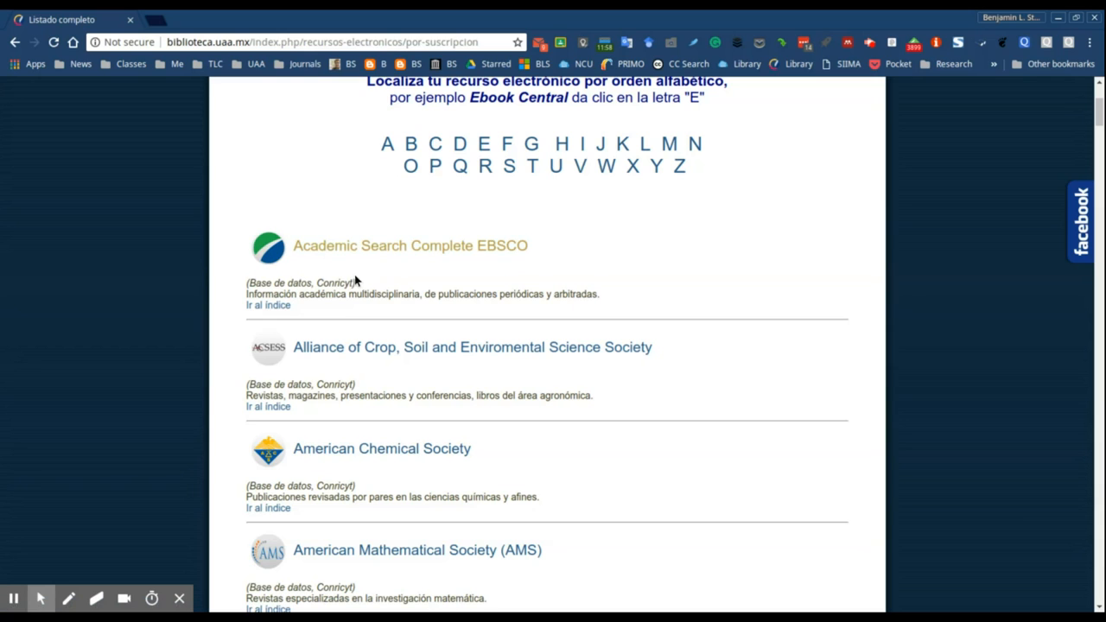
scroll(418, 311, "down", 1)
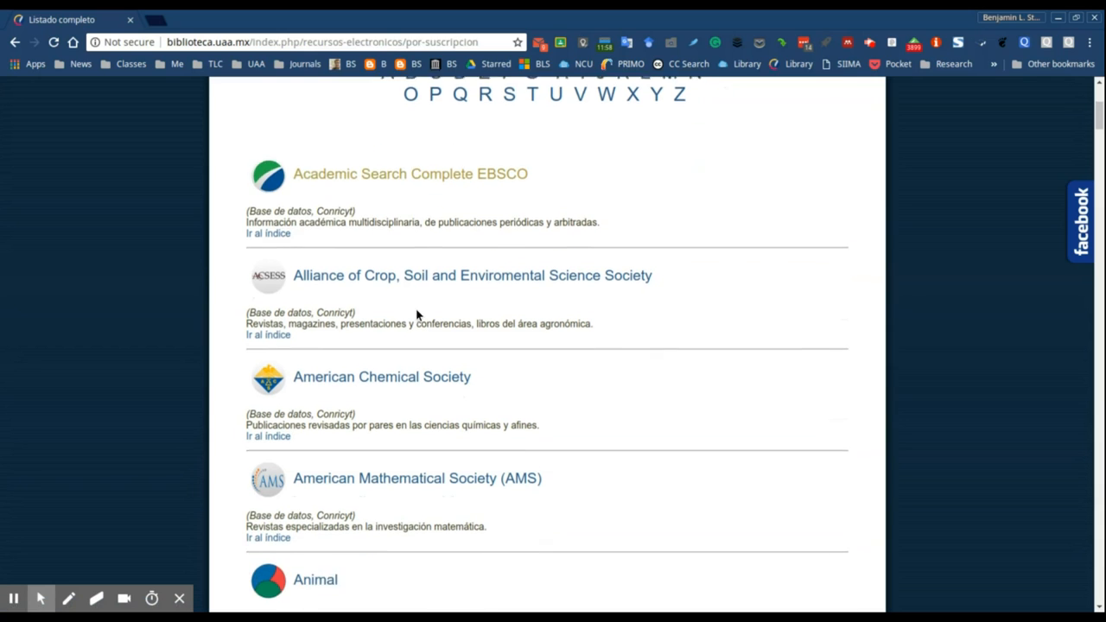
scroll(418, 312, "down", 2)
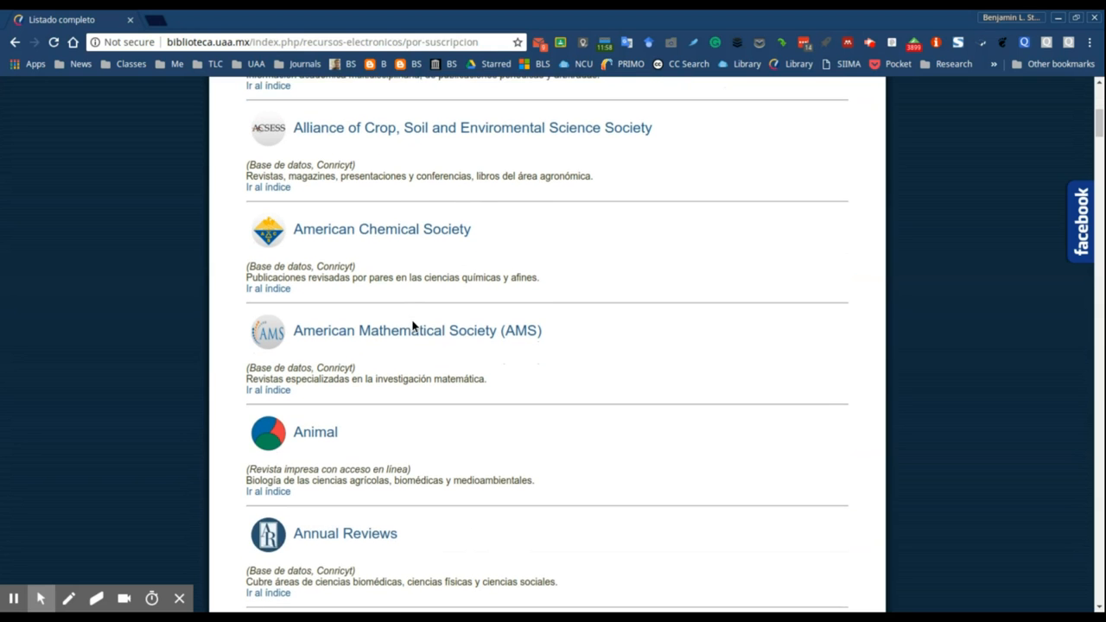
scroll(412, 326, "down", 2)
scroll(409, 327, "down", 1)
scroll(410, 327, "down", 2)
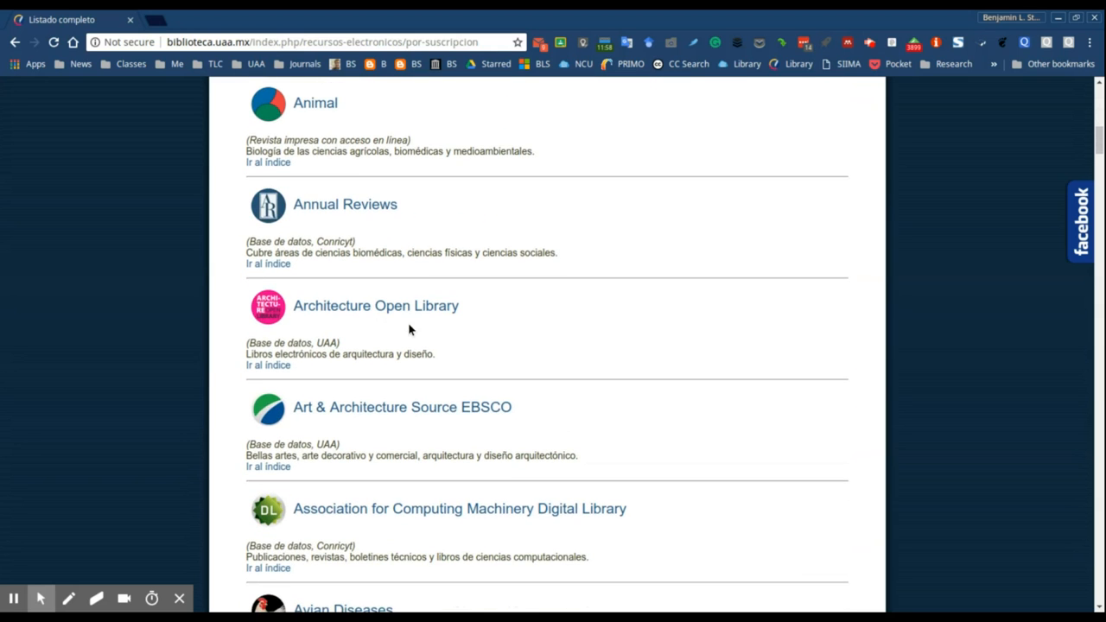
scroll(409, 329, "down", 2)
scroll(409, 329, "down", 1)
scroll(409, 329, "down", 2)
scroll(410, 329, "down", 1)
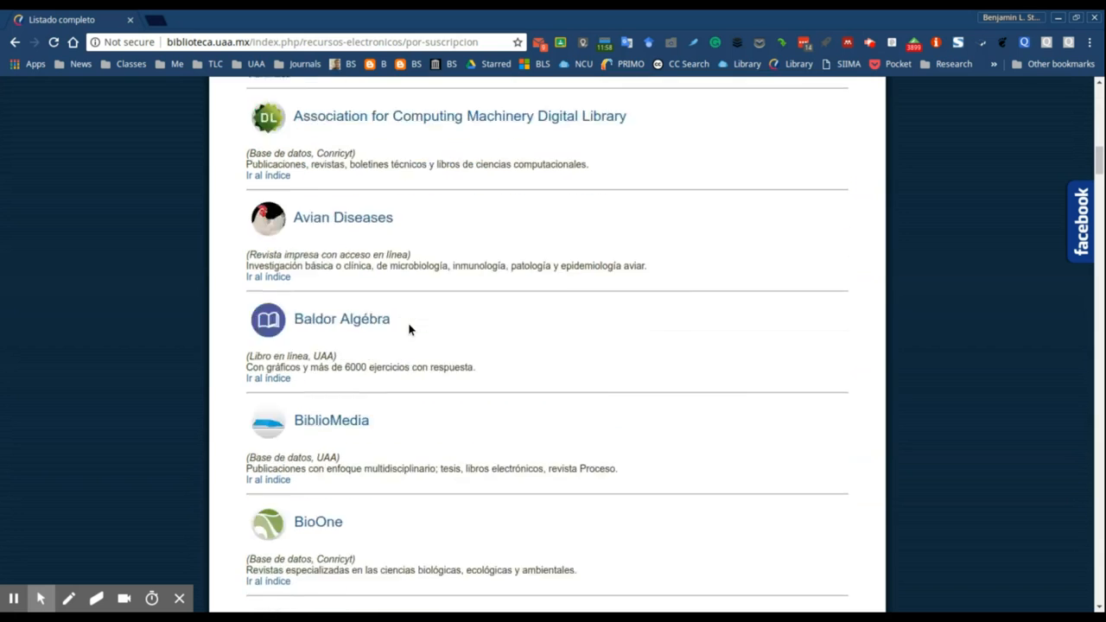
scroll(410, 329, "down", 1)
scroll(409, 329, "down", 2)
scroll(409, 329, "down", 1)
scroll(409, 329, "down", 1)
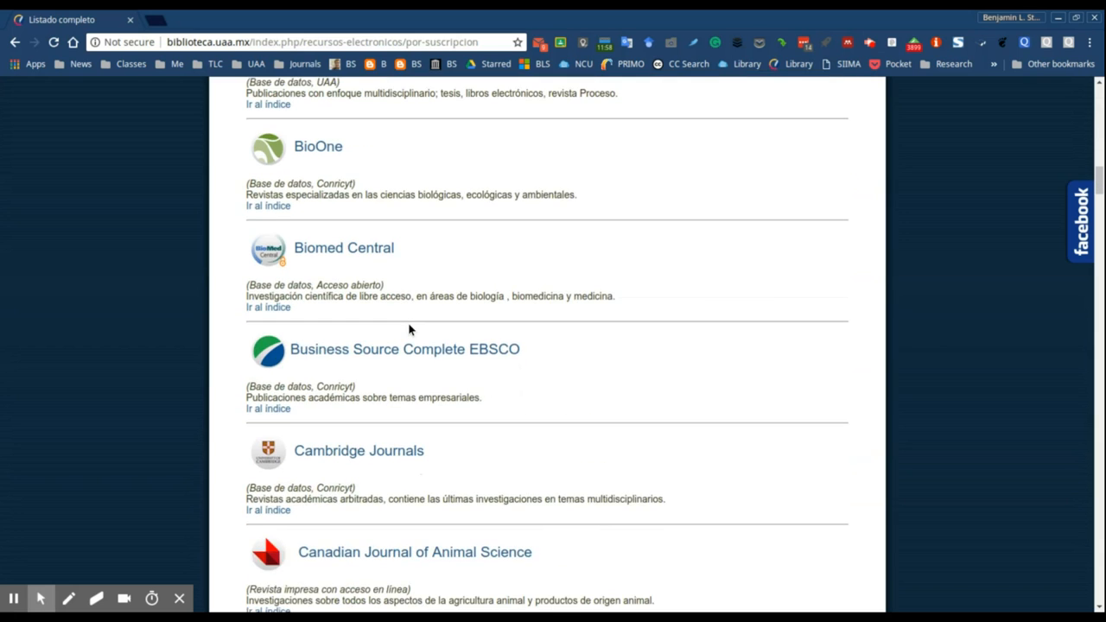
scroll(408, 322, "down", 2)
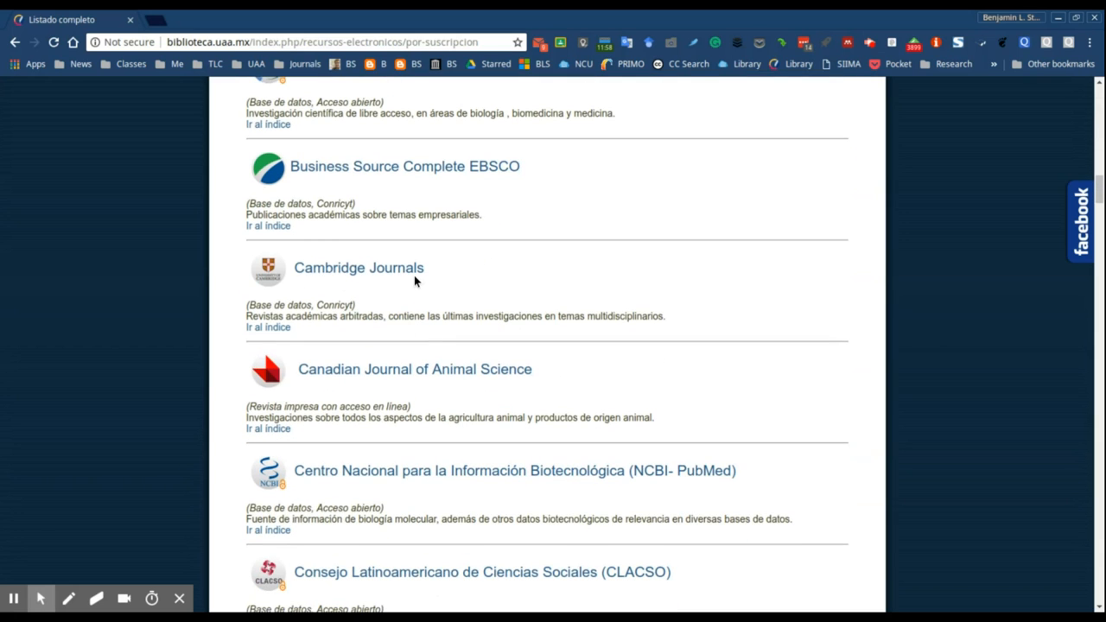
scroll(413, 275, "down", 1)
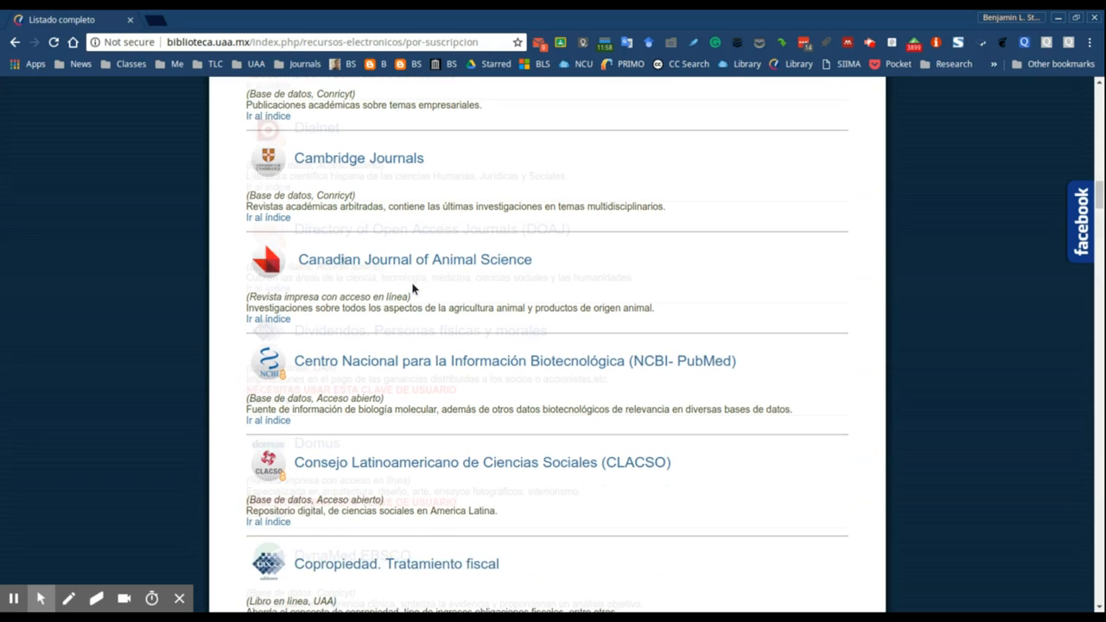
scroll(414, 275, "down", 5)
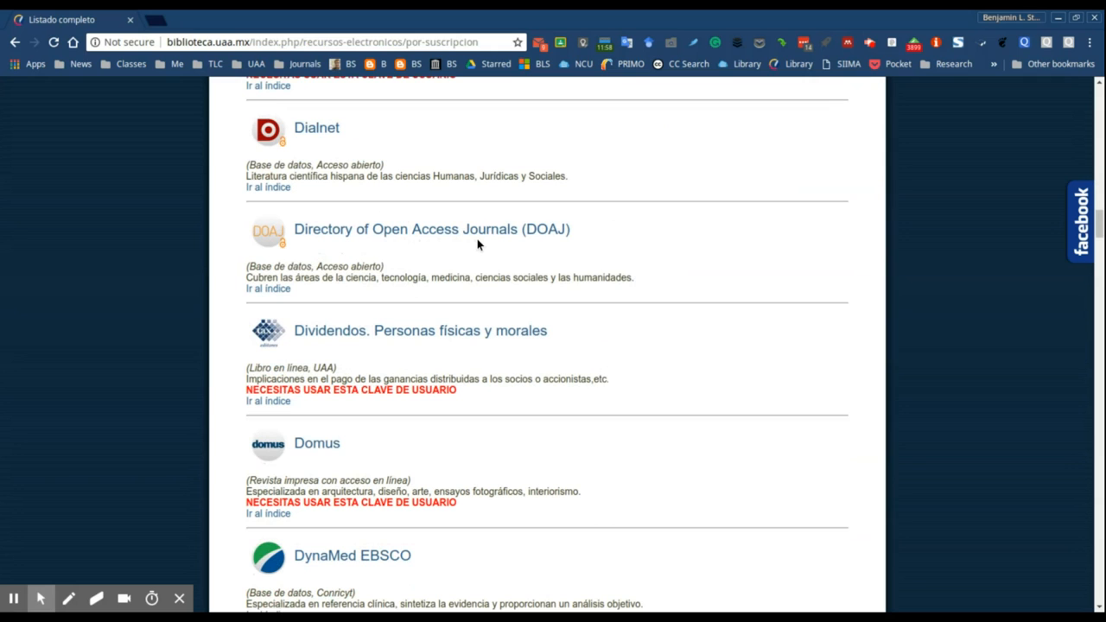
scroll(477, 244, "down", 5)
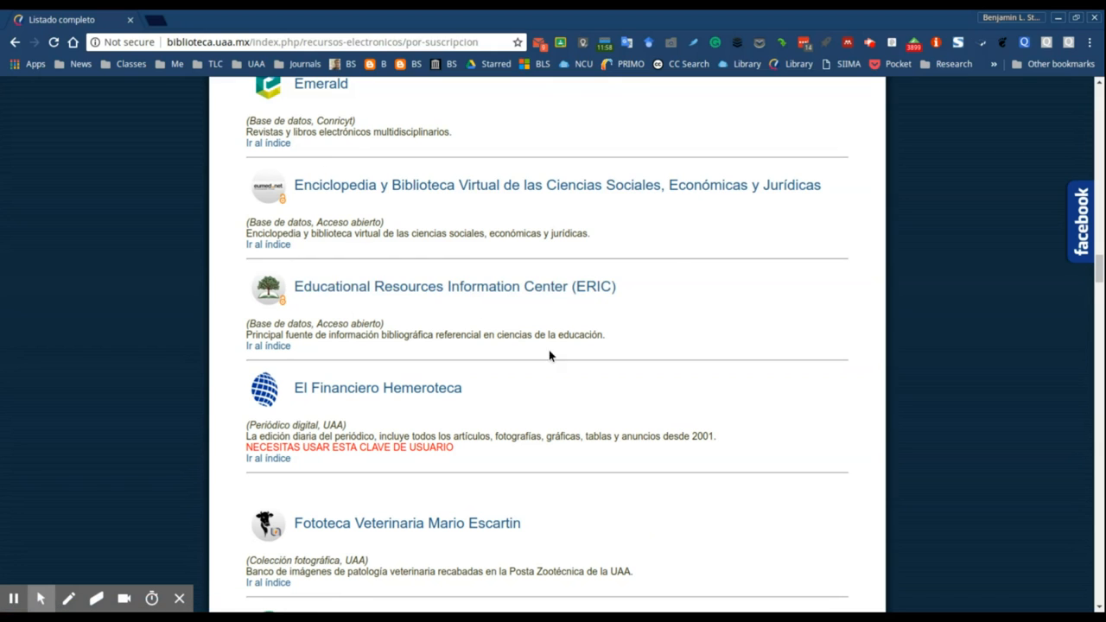
Find ERIC via DuckDuckGo in a new tab, land on its homepage, then return to the resource list.
left_click(161, 20)
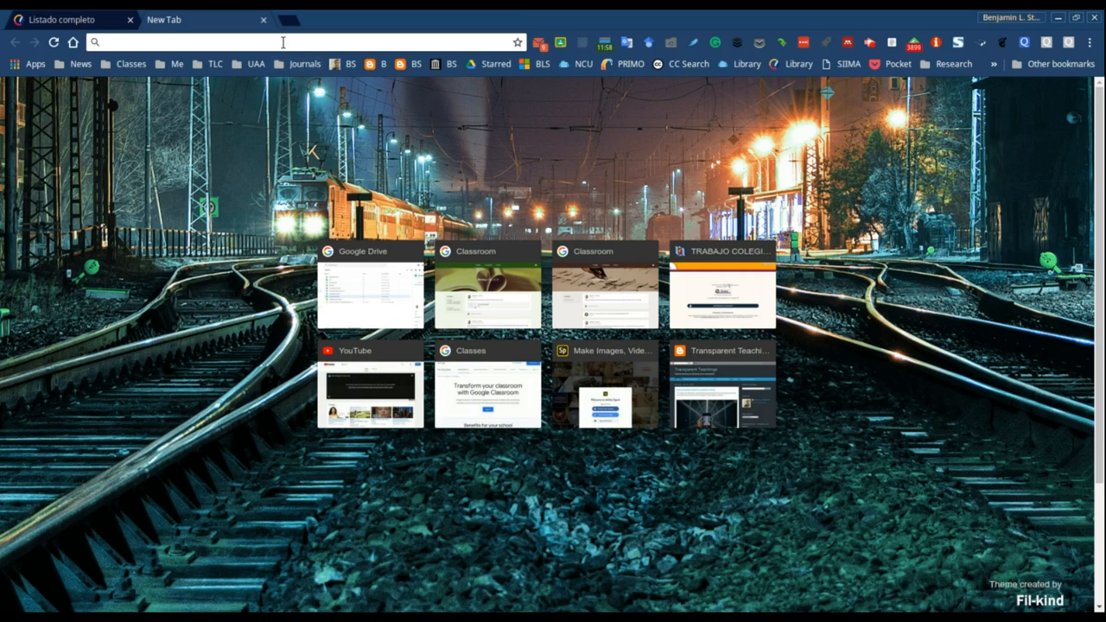
type("eric")
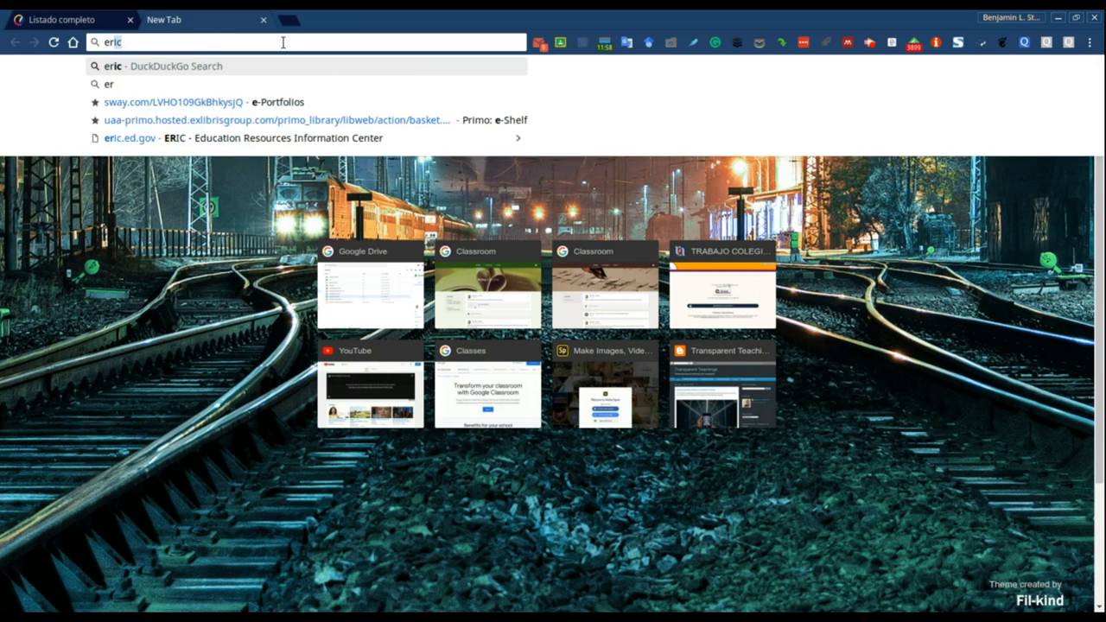
key("Return")
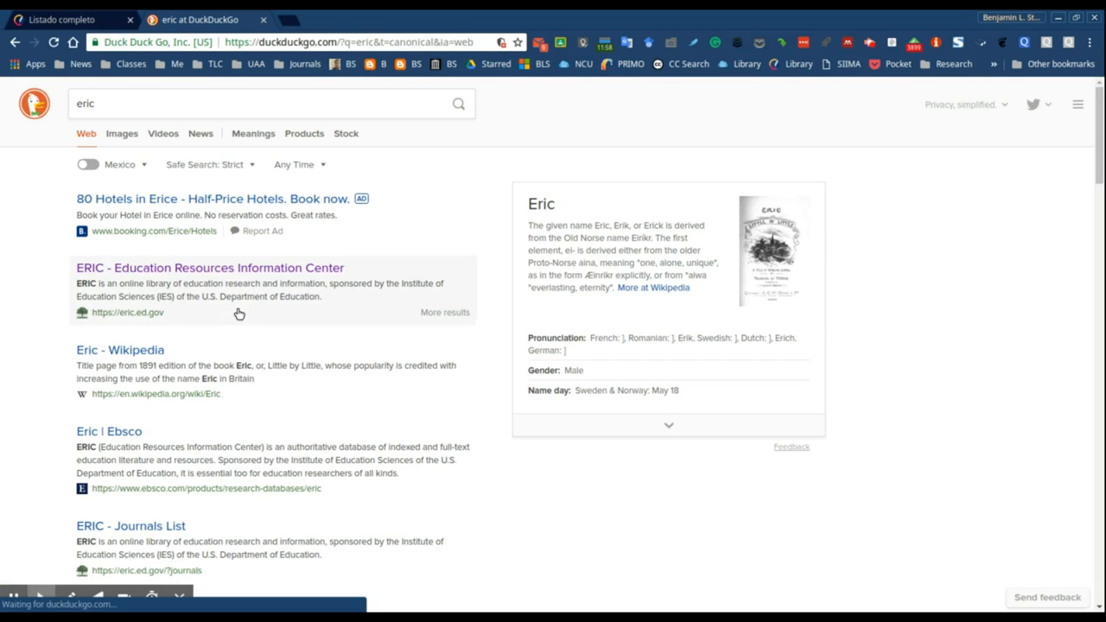
left_click(252, 267)
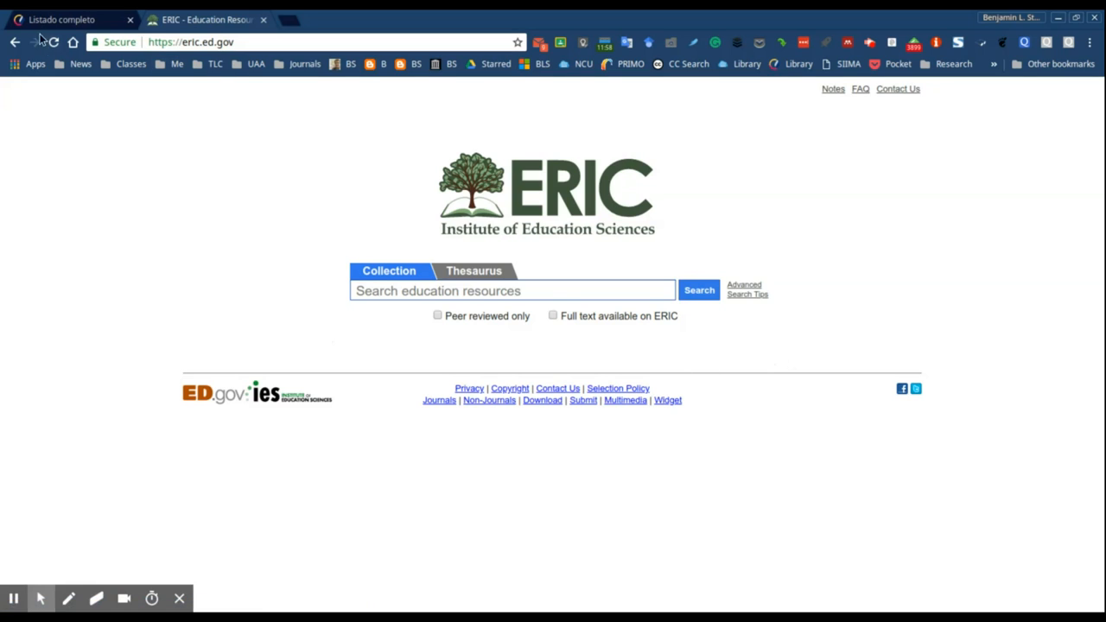
left_click(61, 19)
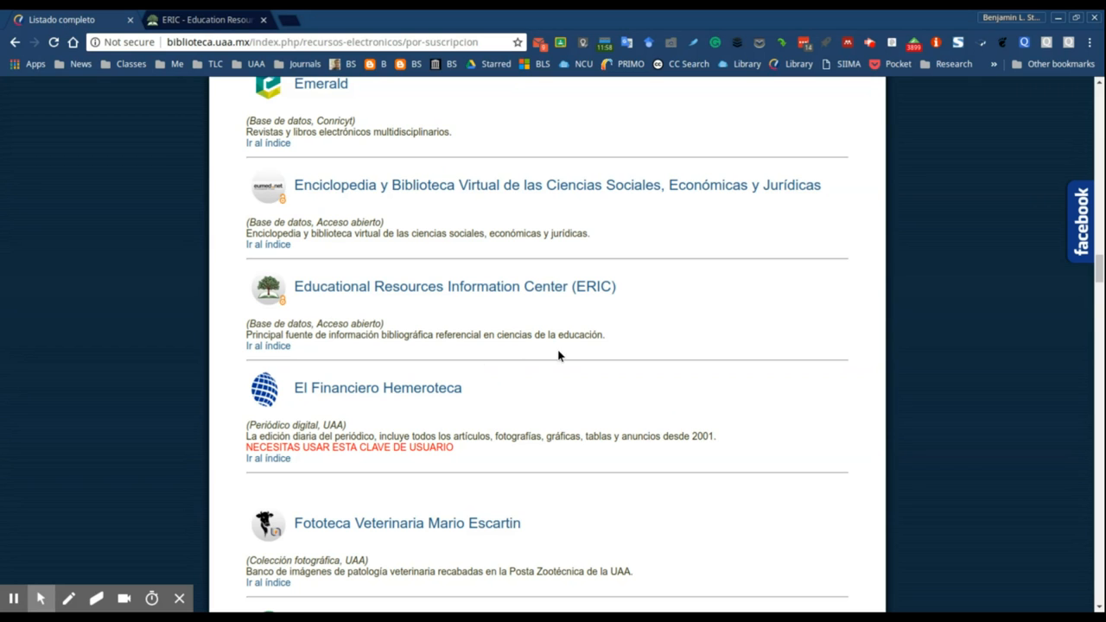
scroll(560, 357, "down", 5)
scroll(466, 363, "down", 3)
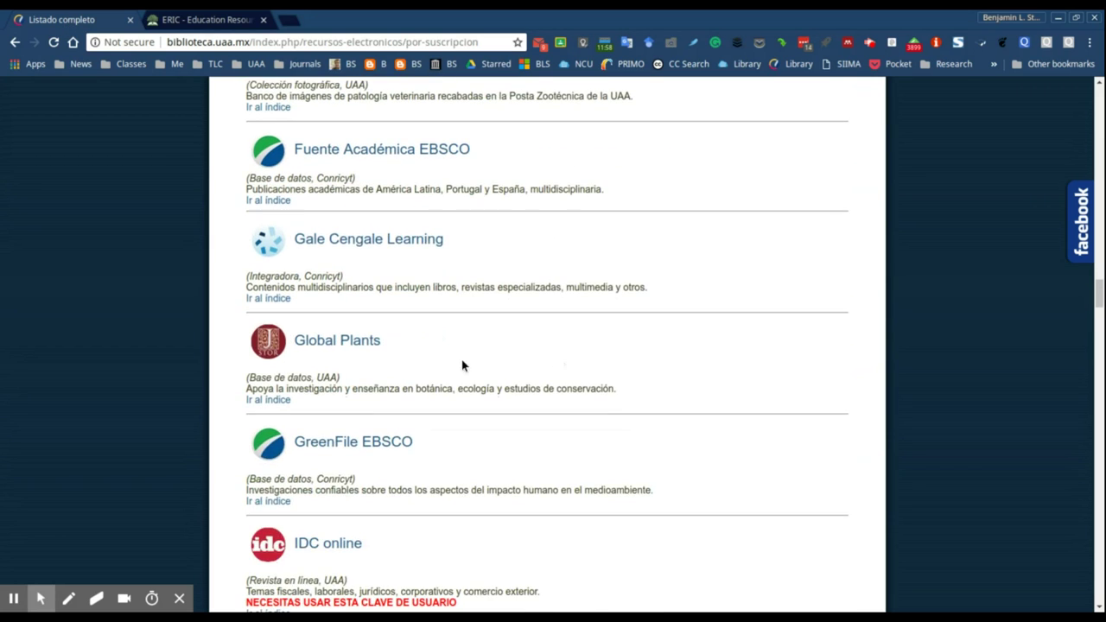
Bring the Listado completo resource list back into view to review databases through Wiley.
left_click(423, 240)
scroll(444, 283, "down", 5)
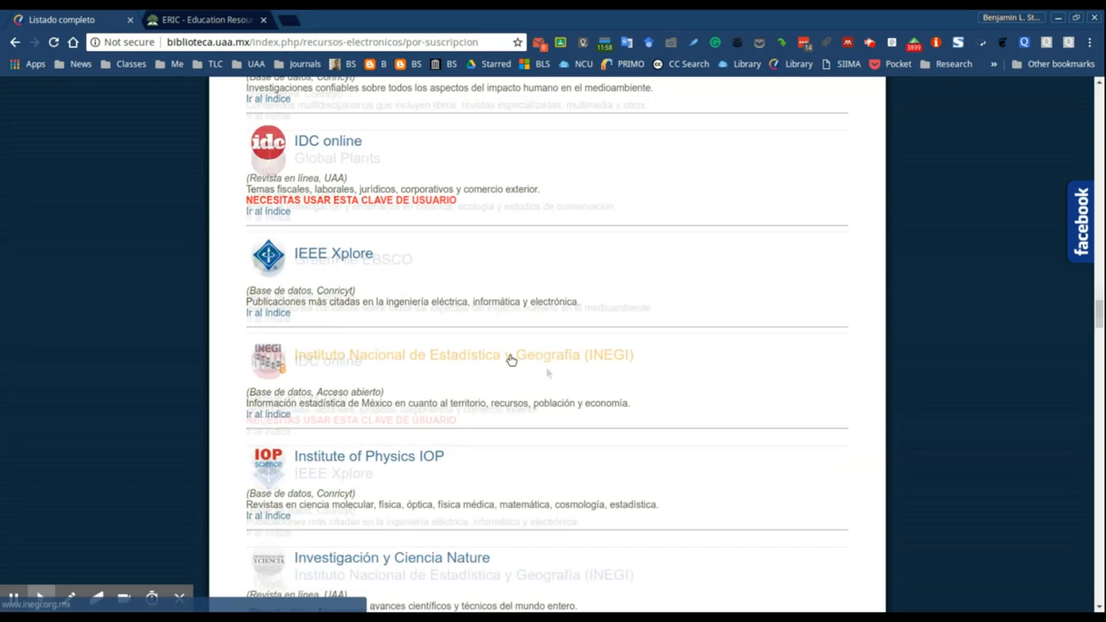
scroll(481, 361, "down", 1)
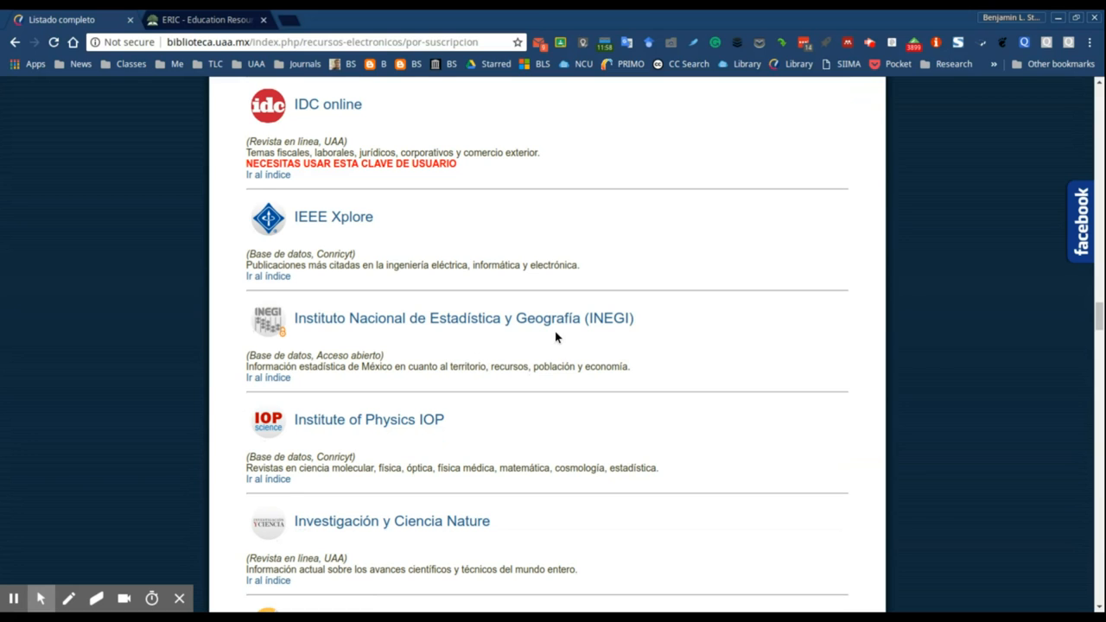
scroll(533, 346, "down", 3)
scroll(533, 347, "down", 5)
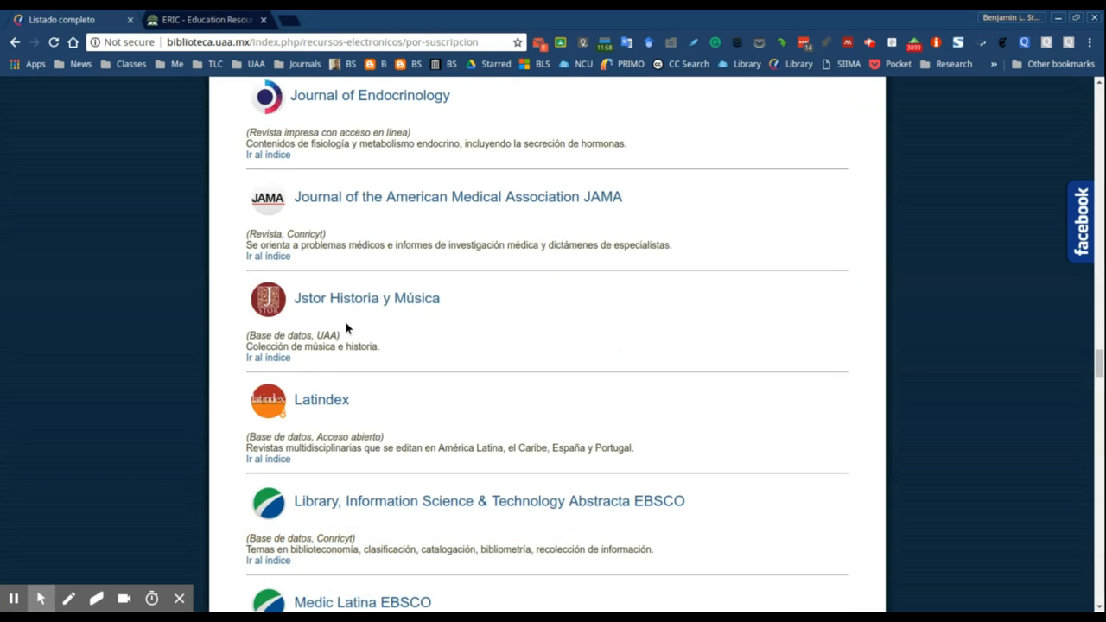
scroll(464, 372, "down", 2)
scroll(464, 371, "down", 5)
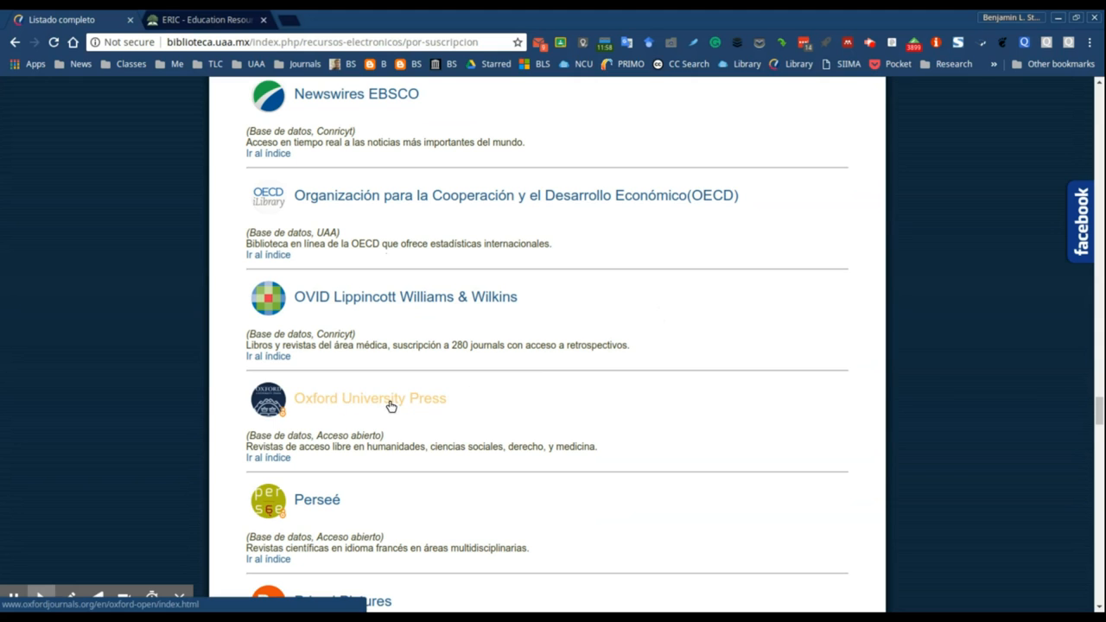
scroll(645, 404, "down", 3)
scroll(645, 404, "down", 3)
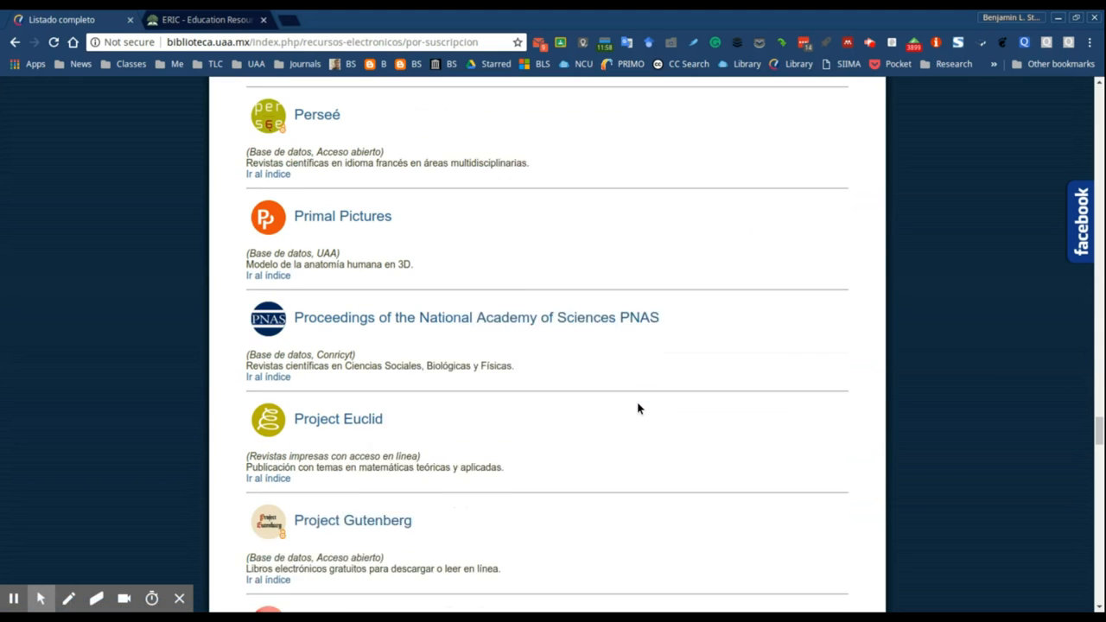
scroll(639, 407, "down", 3)
scroll(639, 408, "down", 3)
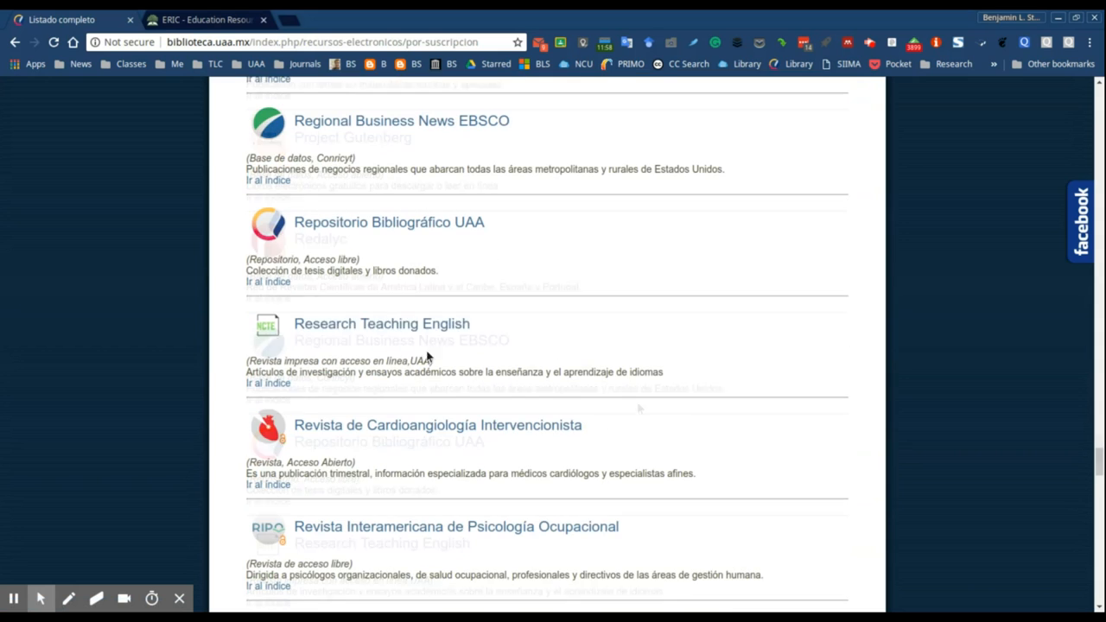
scroll(545, 360, "down", 3)
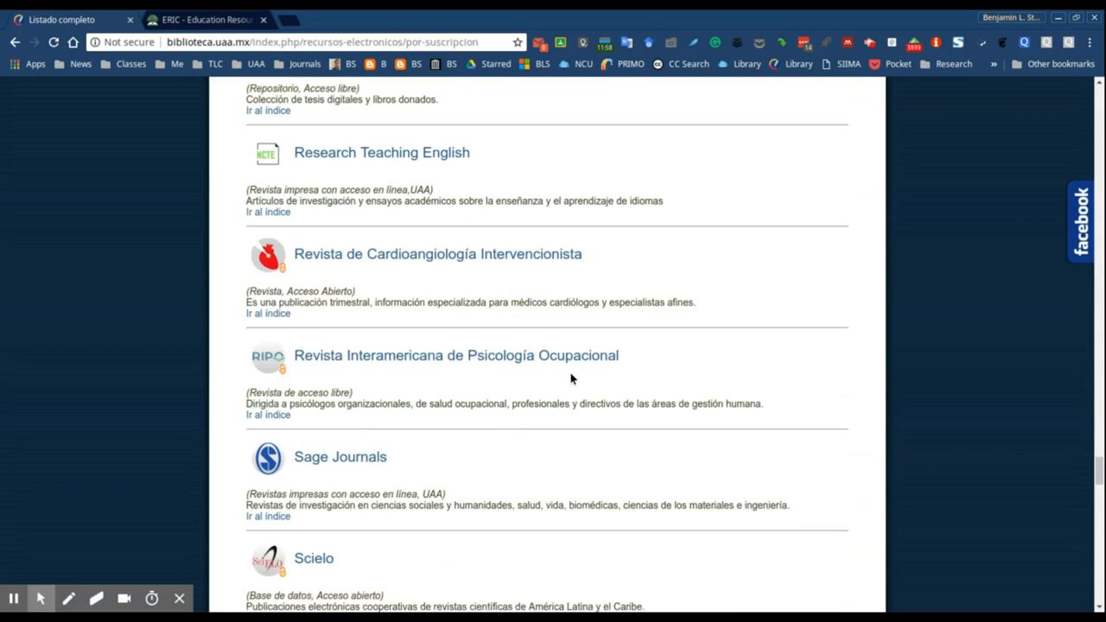
scroll(570, 372, "down", 3)
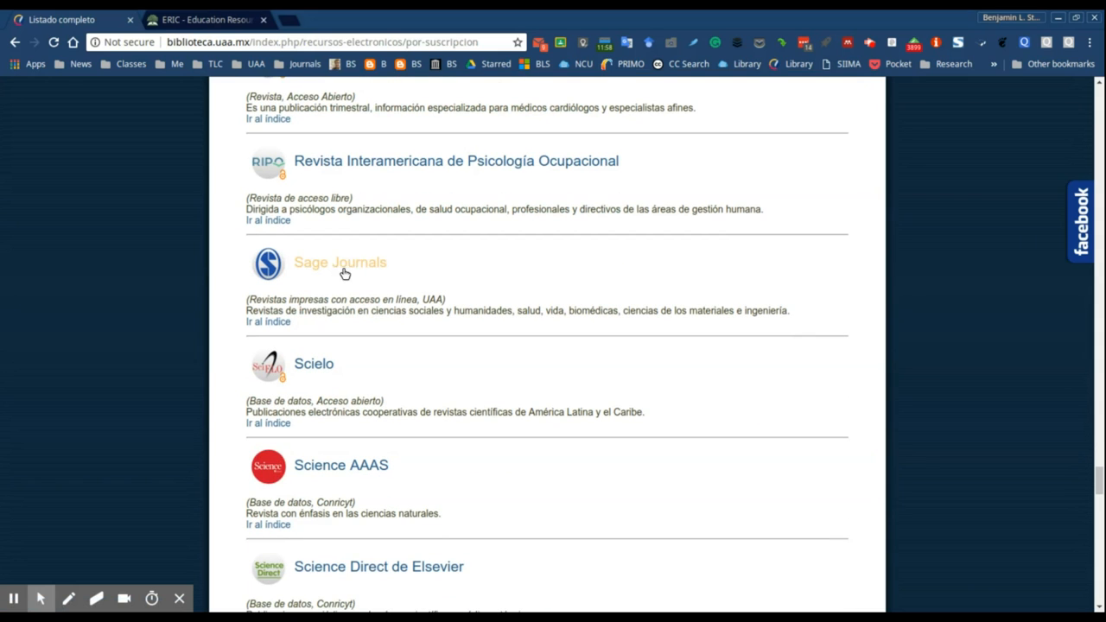
scroll(403, 326, "down", 3)
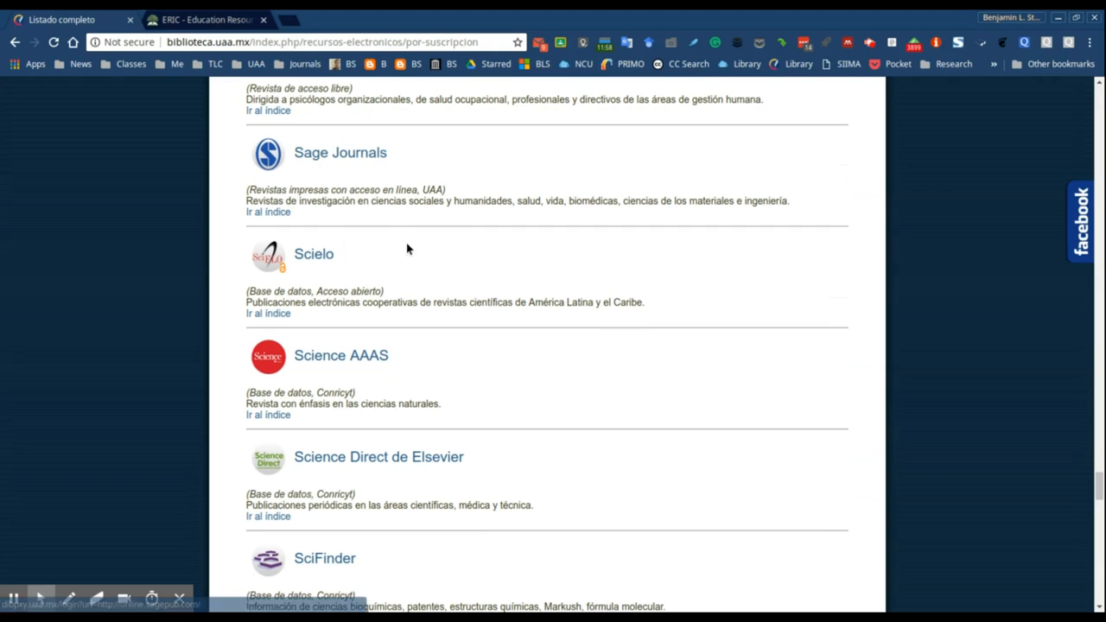
scroll(452, 322, "down", 3)
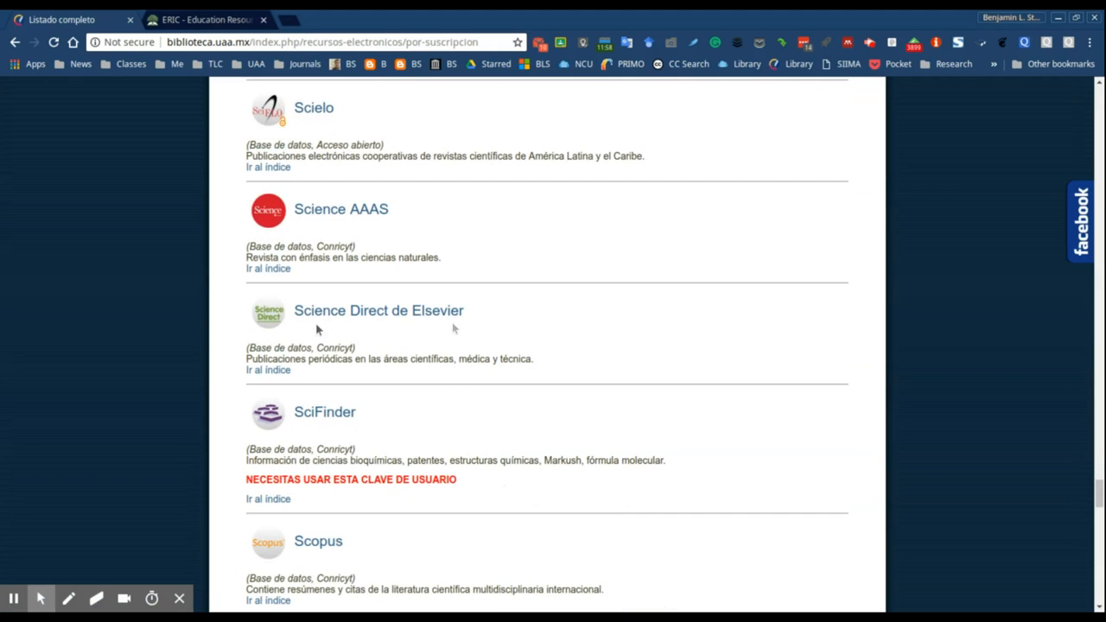
scroll(441, 323, "down", 3)
scroll(447, 332, "down", 2)
scroll(447, 332, "down", 3)
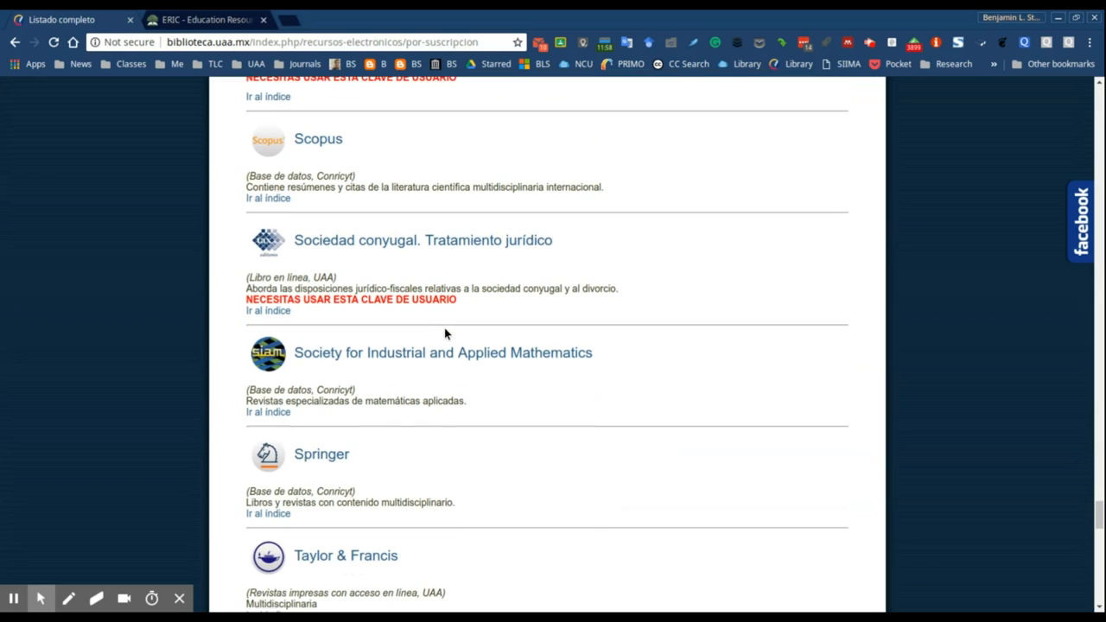
scroll(449, 332, "down", 2)
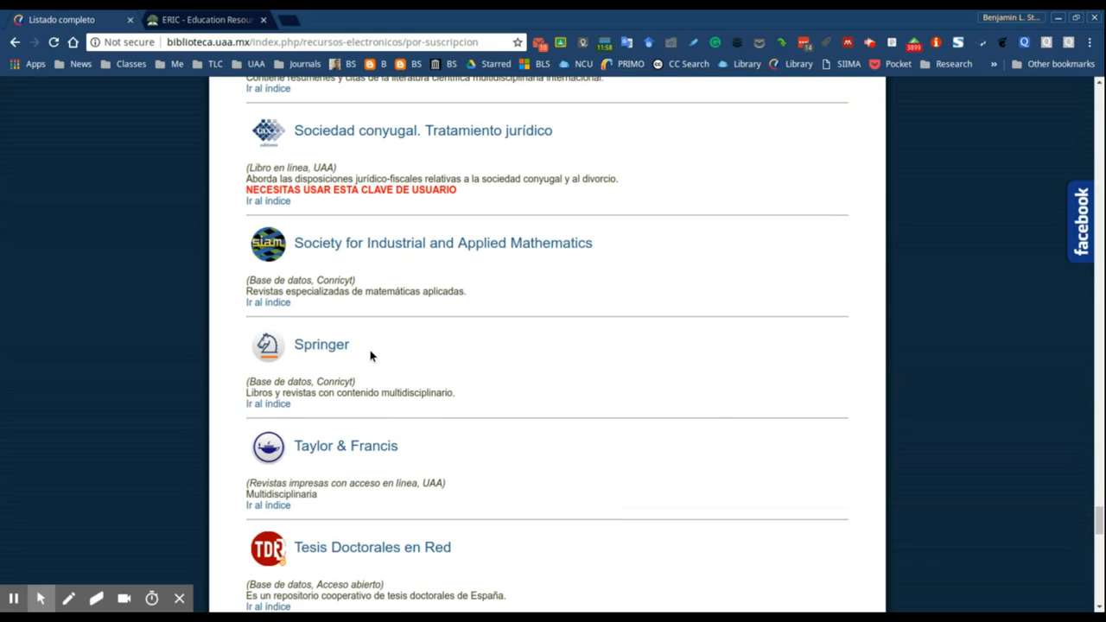
scroll(328, 339, "down", 3)
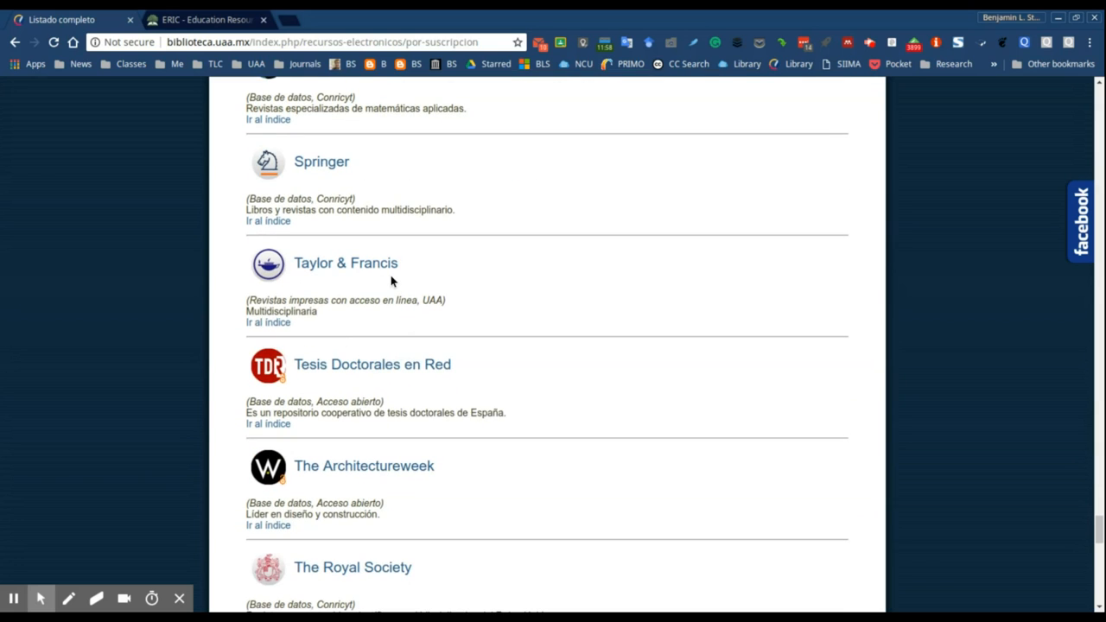
scroll(391, 279, "down", 6)
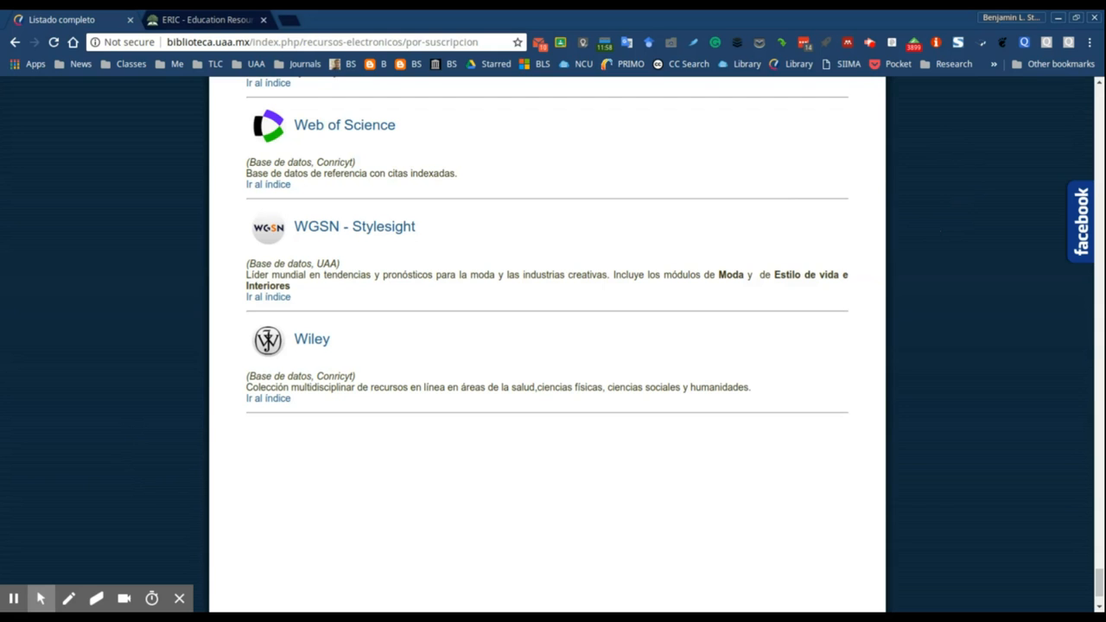
scroll(186, 426, "up", 3)
scroll(197, 423, "up", 4)
scroll(197, 424, "up", 4)
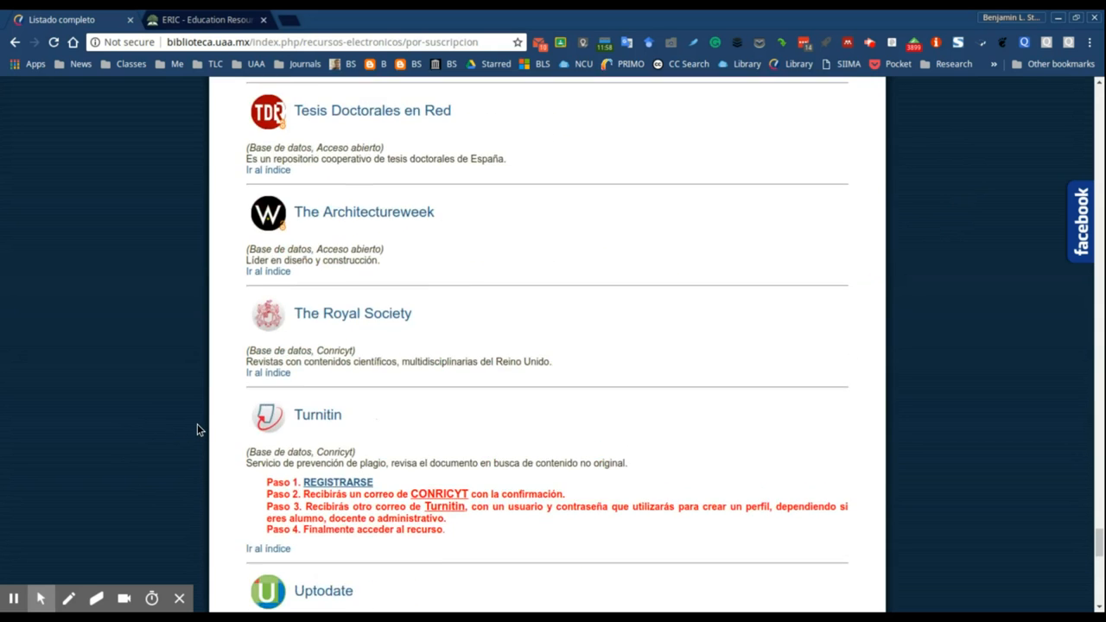
scroll(197, 424, "up", 4)
scroll(197, 423, "up", 10)
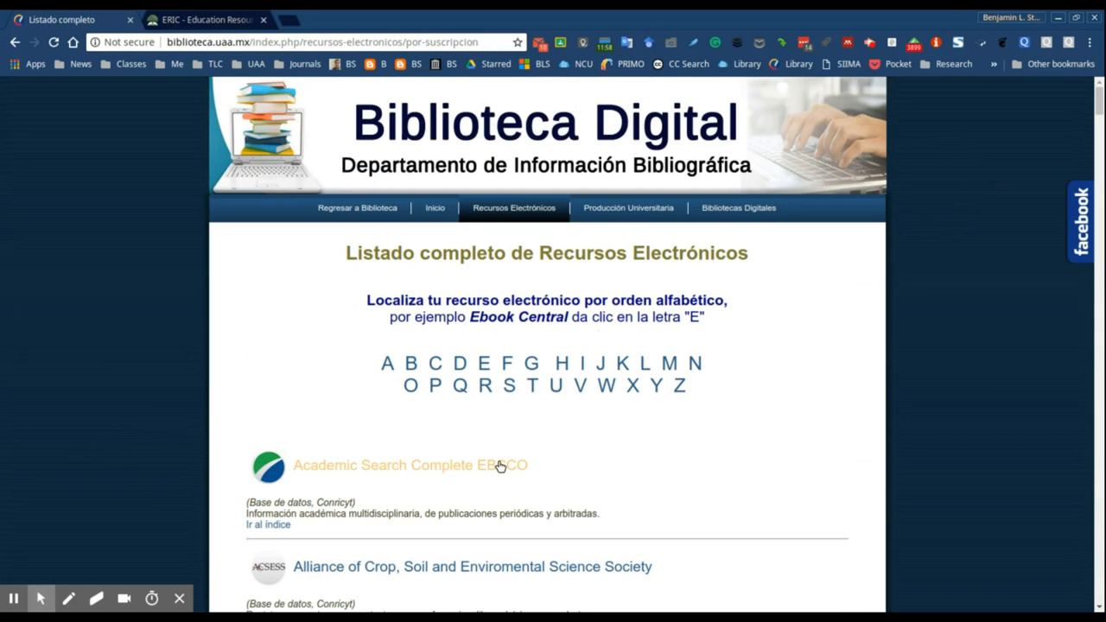
Enter Academic Search Complete EBSCO by submitting the prefilled university sign-in credentials.
left_click(450, 470)
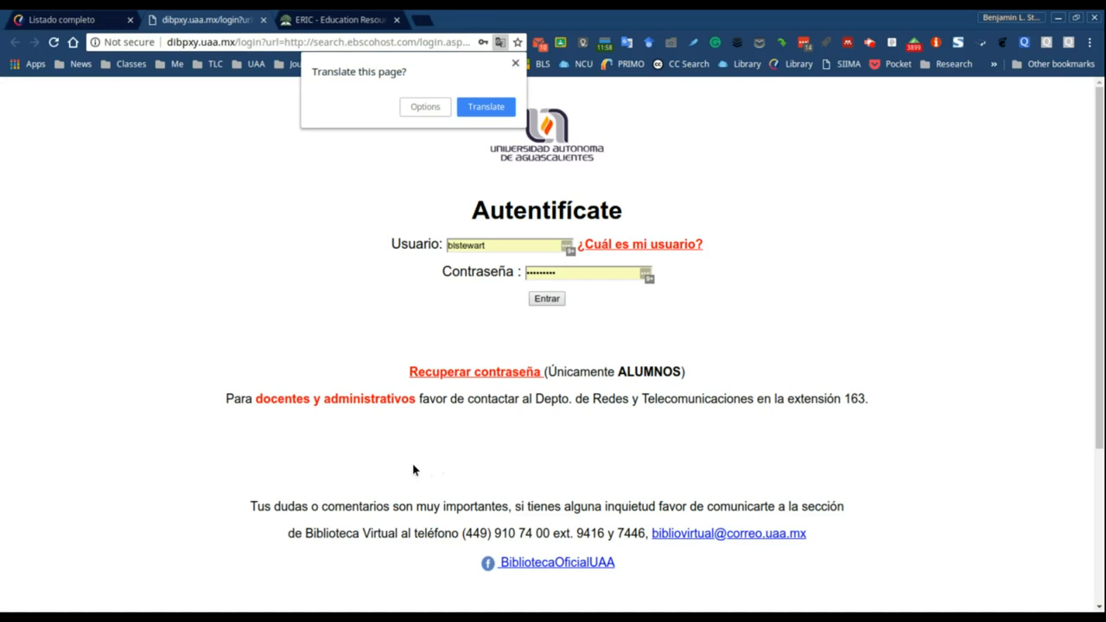
left_click(643, 274)
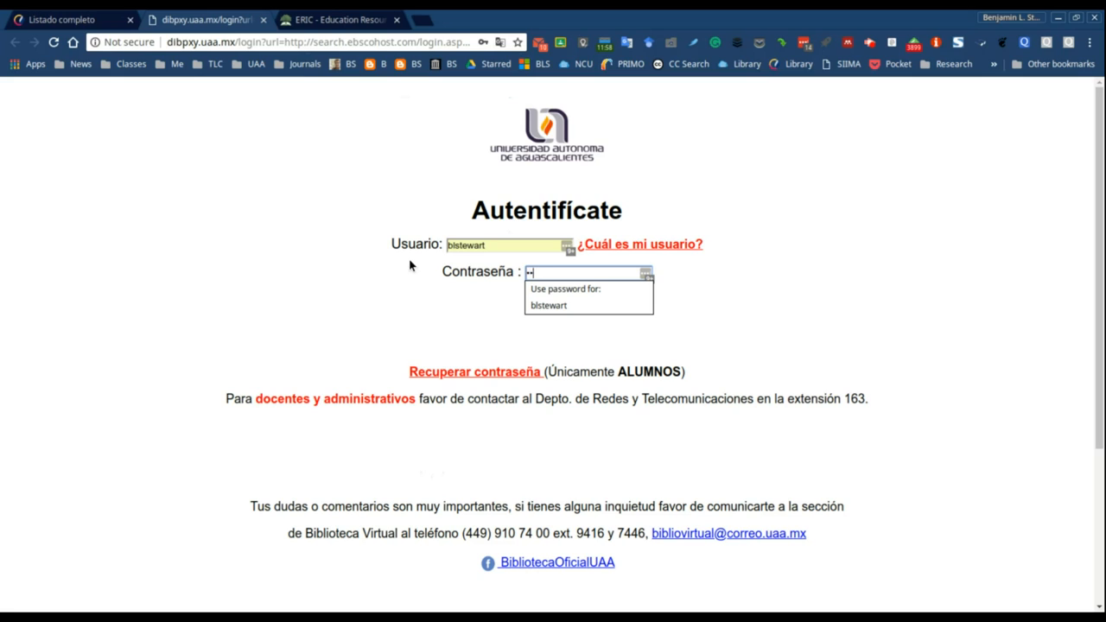
type("••")
key("Return")
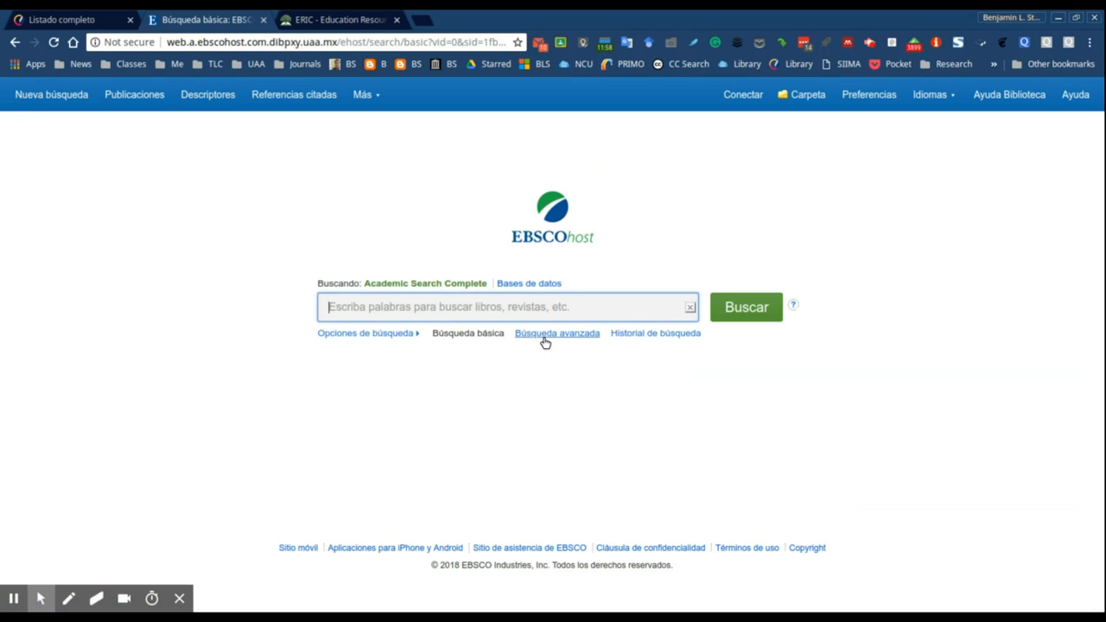
Limit the advanced search to Texto completo and Publicaciones académicas, ready for a first term.
left_click(545, 335)
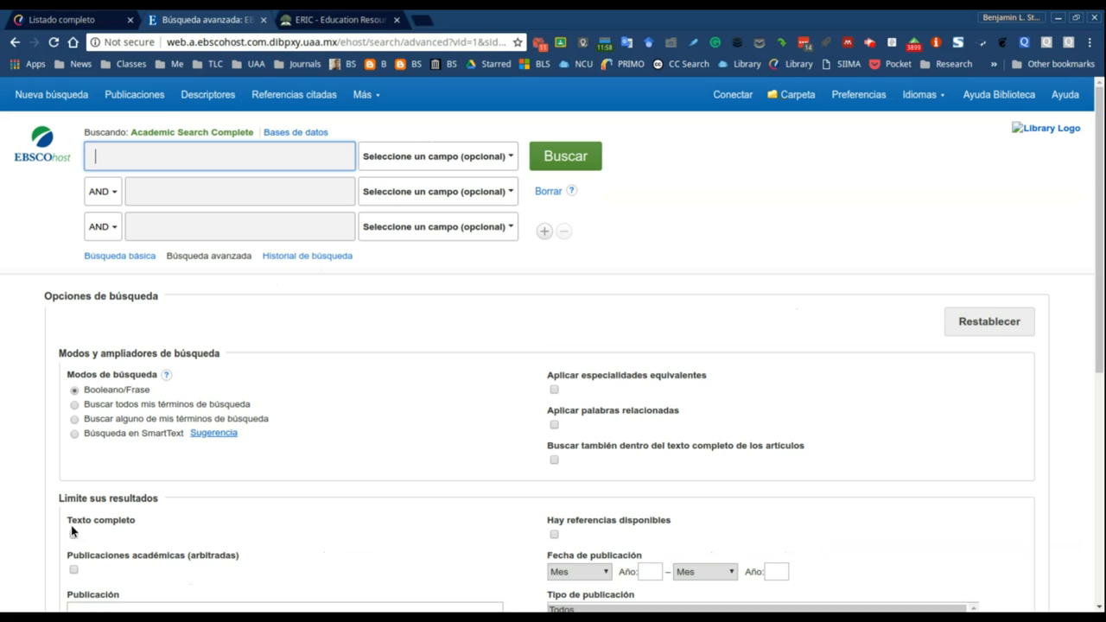
scroll(97, 535, "down", 3)
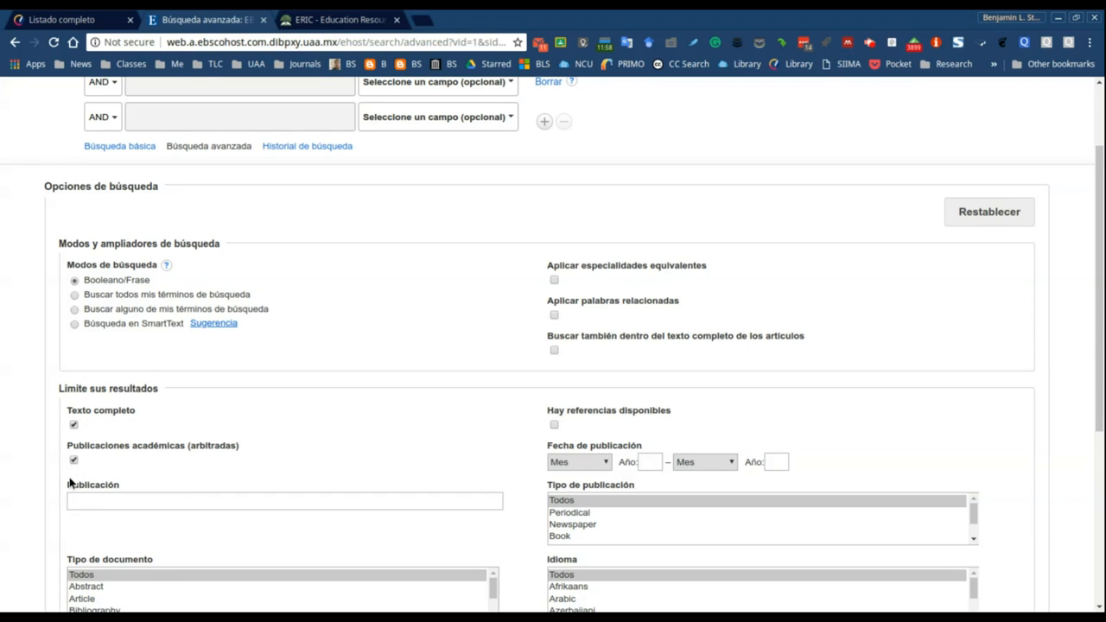
scroll(268, 458, "up", 5)
left_click(214, 155)
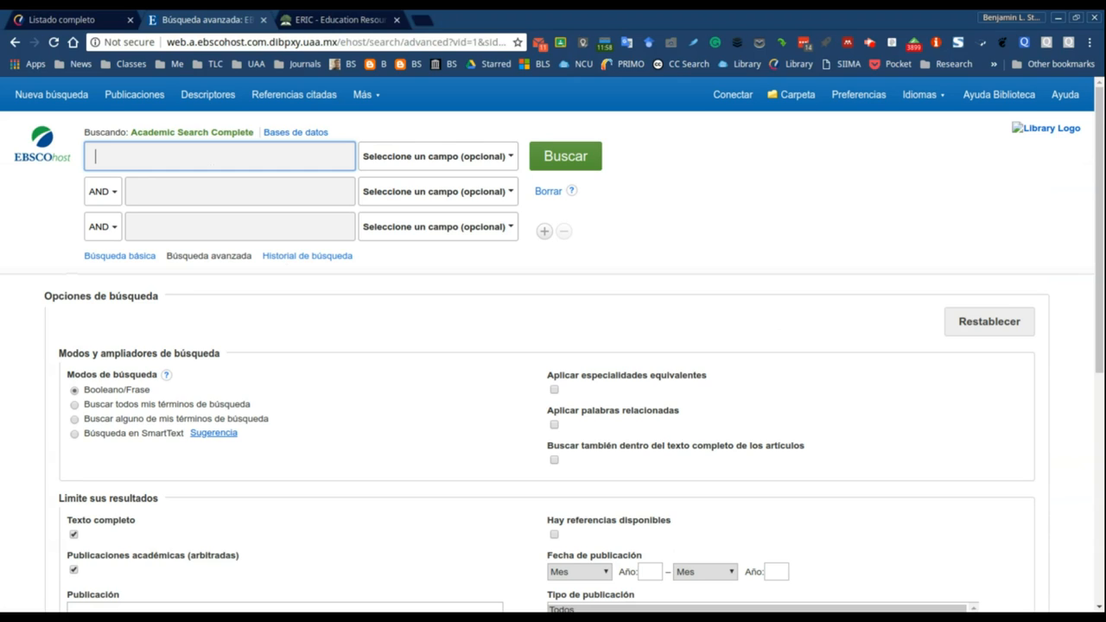
type("assessmen")
type("t")
Search assessment AND english language learners, getting 220 full-text peer-reviewed results.
key("Tab")
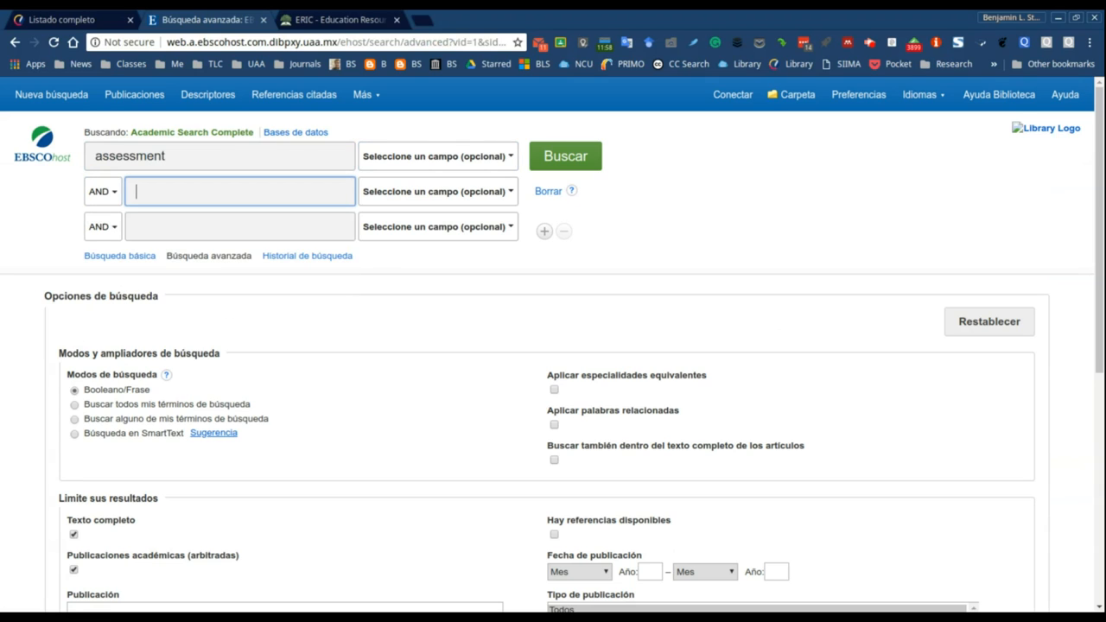
type("English")
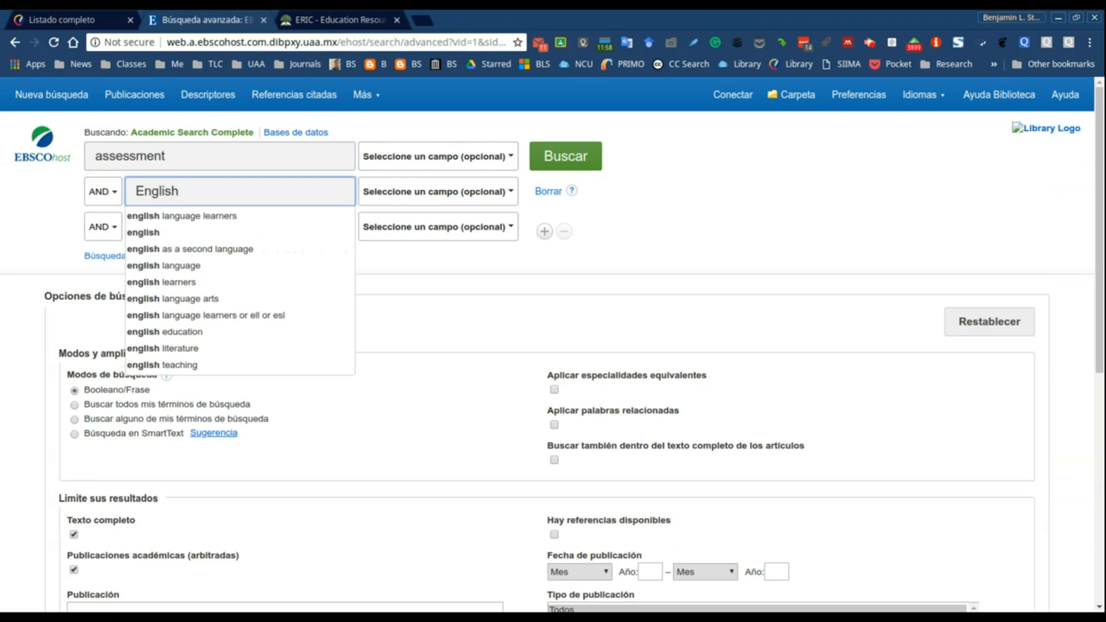
key("Down")
key("Return")
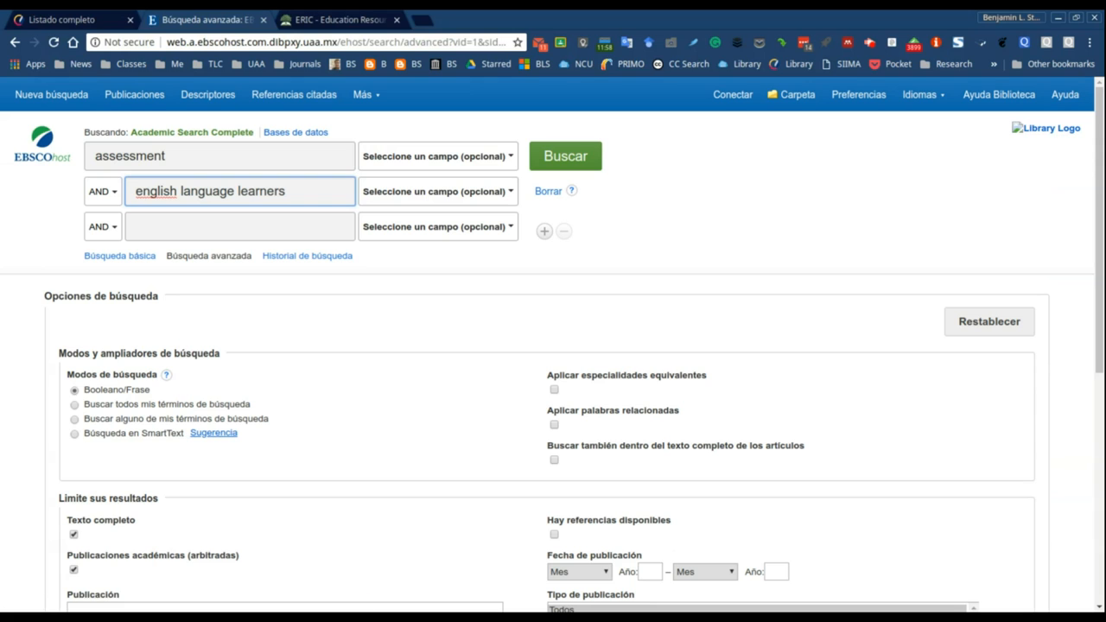
key("Return")
key("Tab")
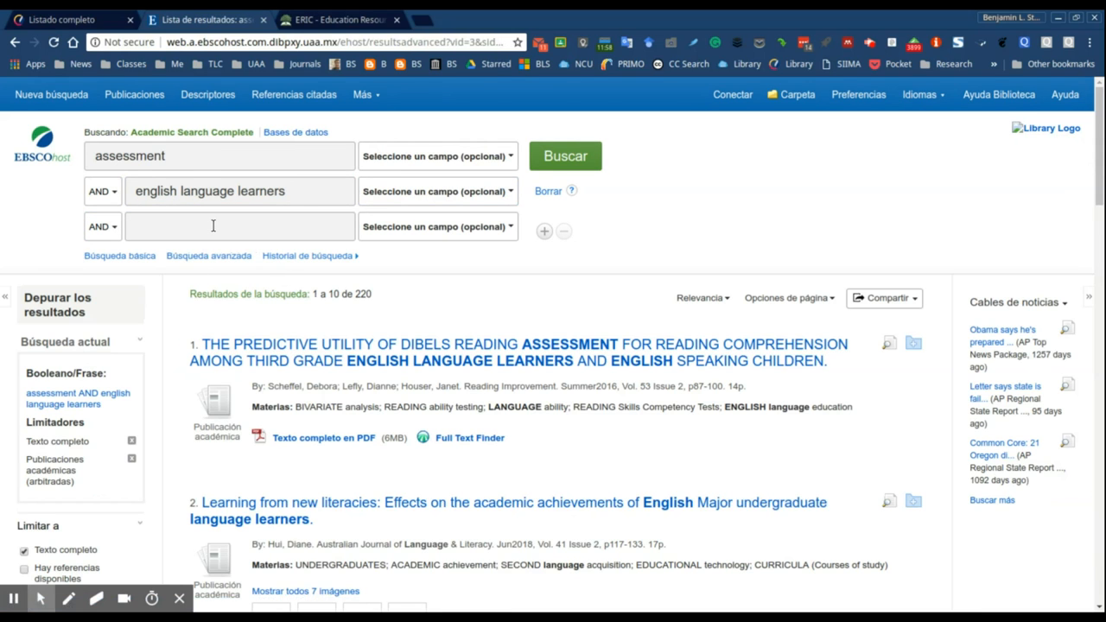
Add motivation as a third AND term and rerun, narrowing results to 12.
left_click(212, 226)
type("motiva")
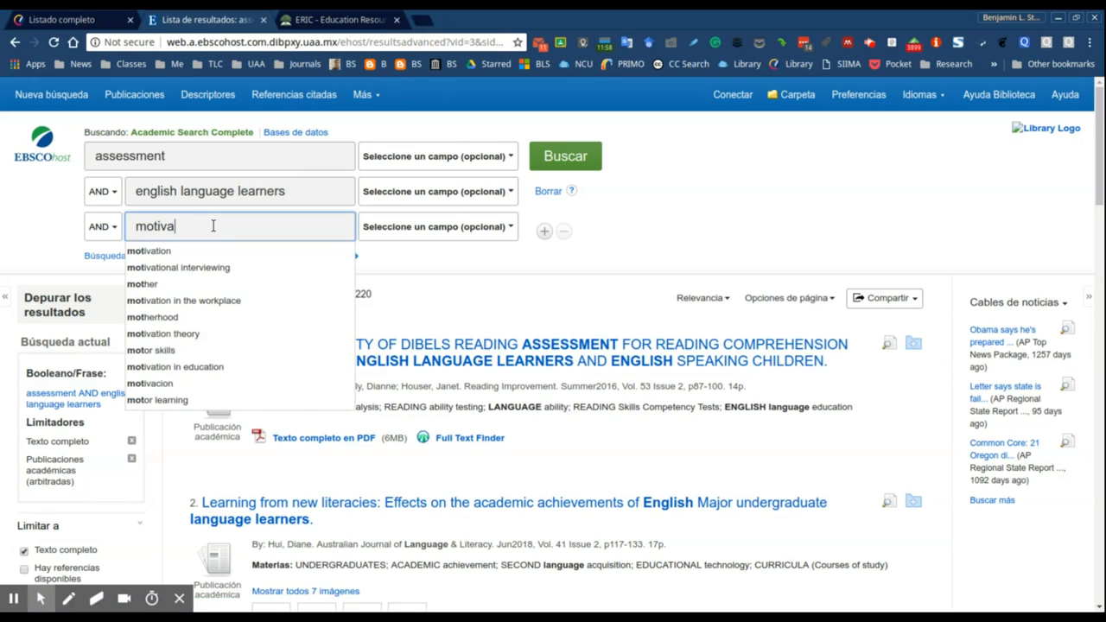
type("tion")
left_click(632, 158)
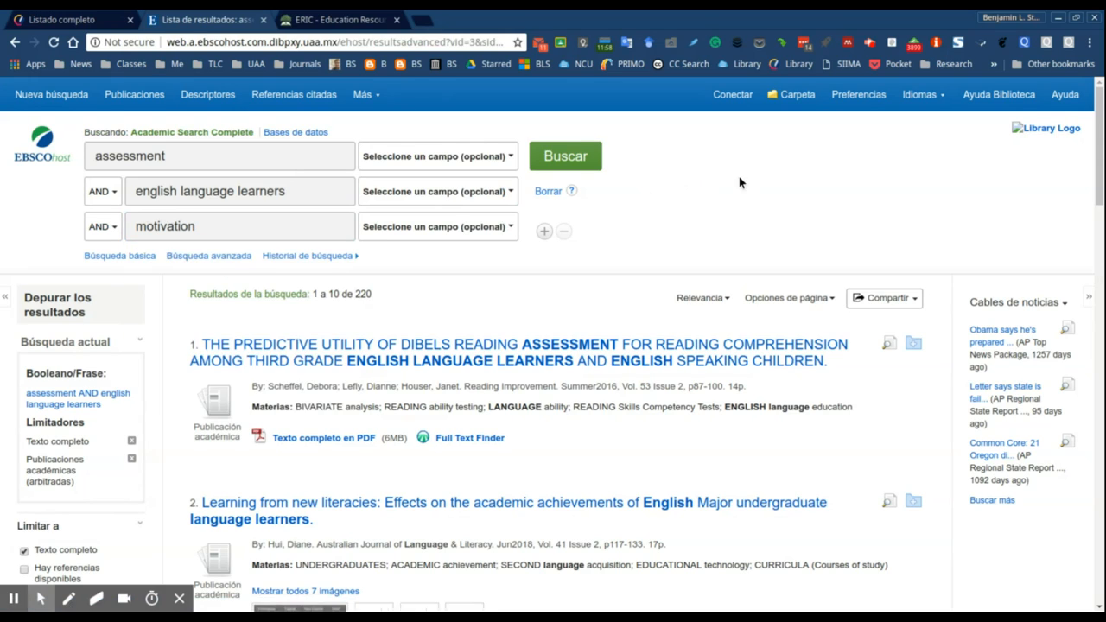
scroll(739, 176, "down", 5)
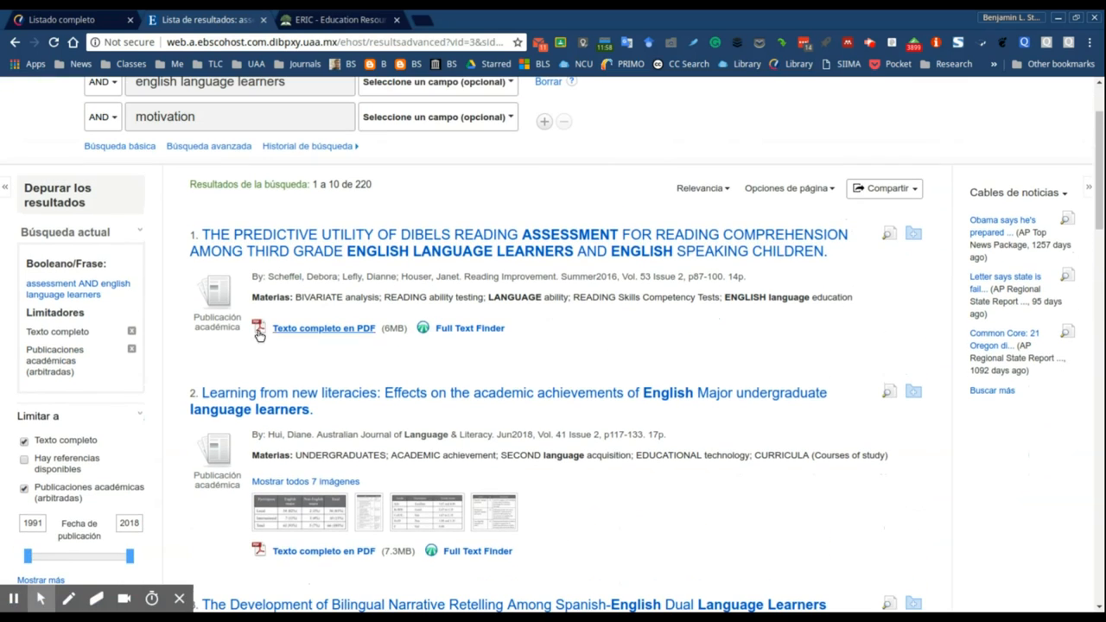
scroll(28, 395, "up", 1)
scroll(553, 259, "up", 5)
left_click(565, 155)
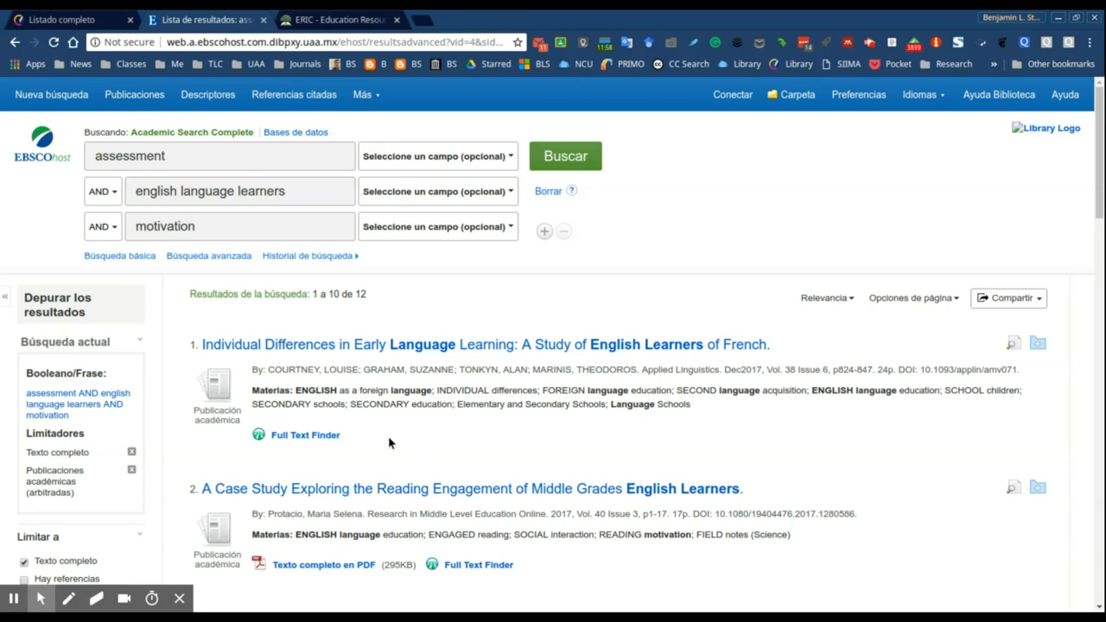
scroll(410, 389, "down", 2)
scroll(414, 398, "down", 4)
scroll(414, 397, "down", 4)
scroll(414, 397, "down", 4)
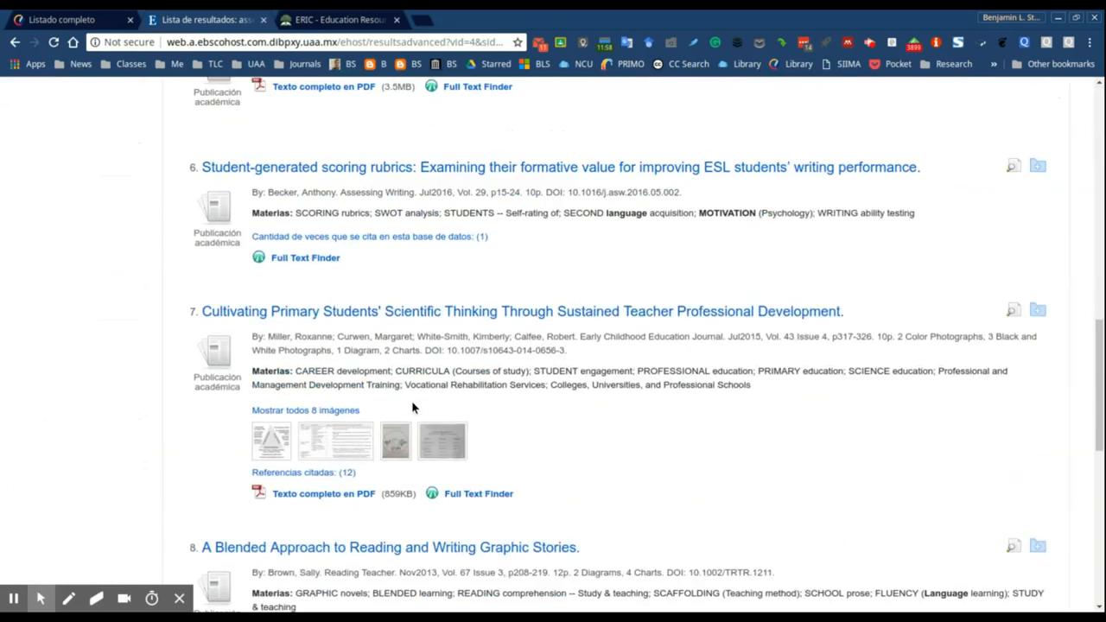
scroll(414, 398, "down", 3)
scroll(414, 407, "down", 3)
scroll(414, 408, "up", 5)
scroll(414, 408, "up", 8)
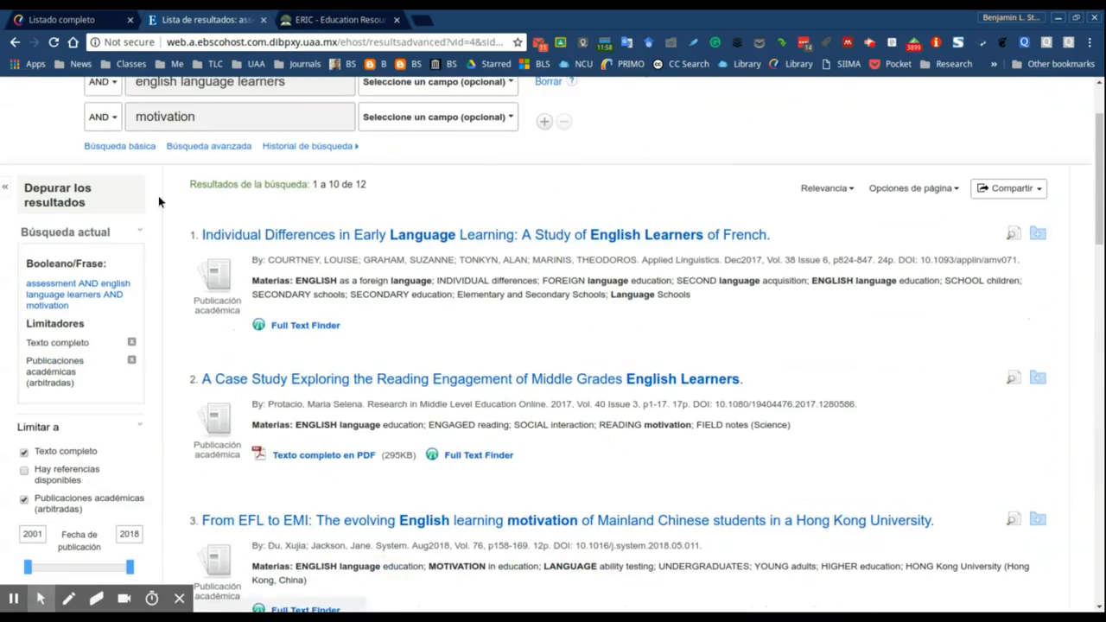
scroll(506, 275, "up", 3)
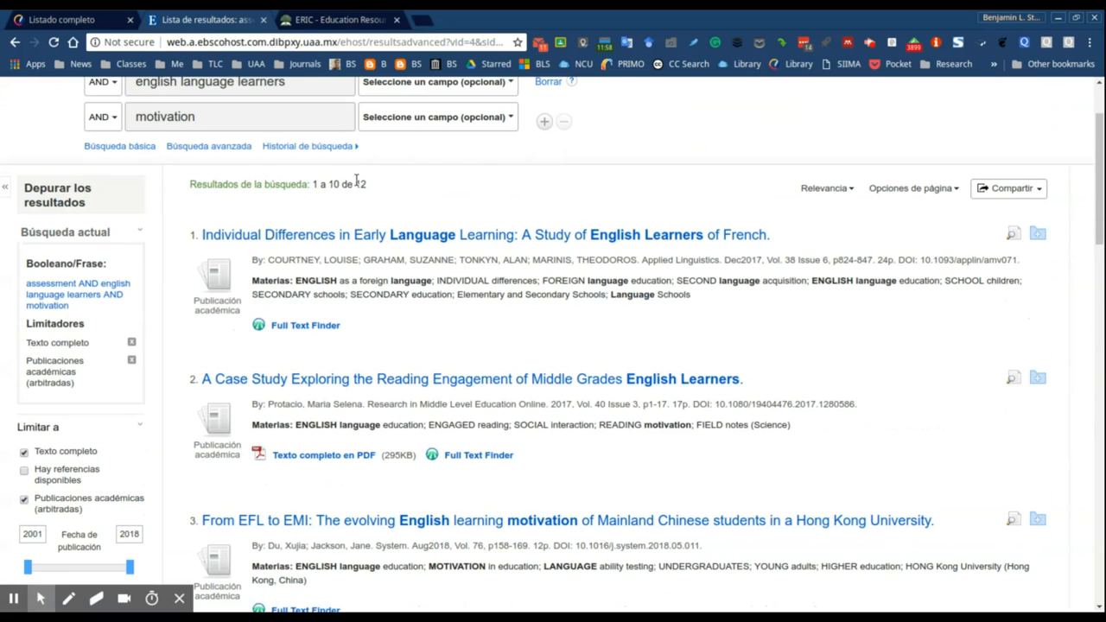
scroll(437, 200, "up", 3)
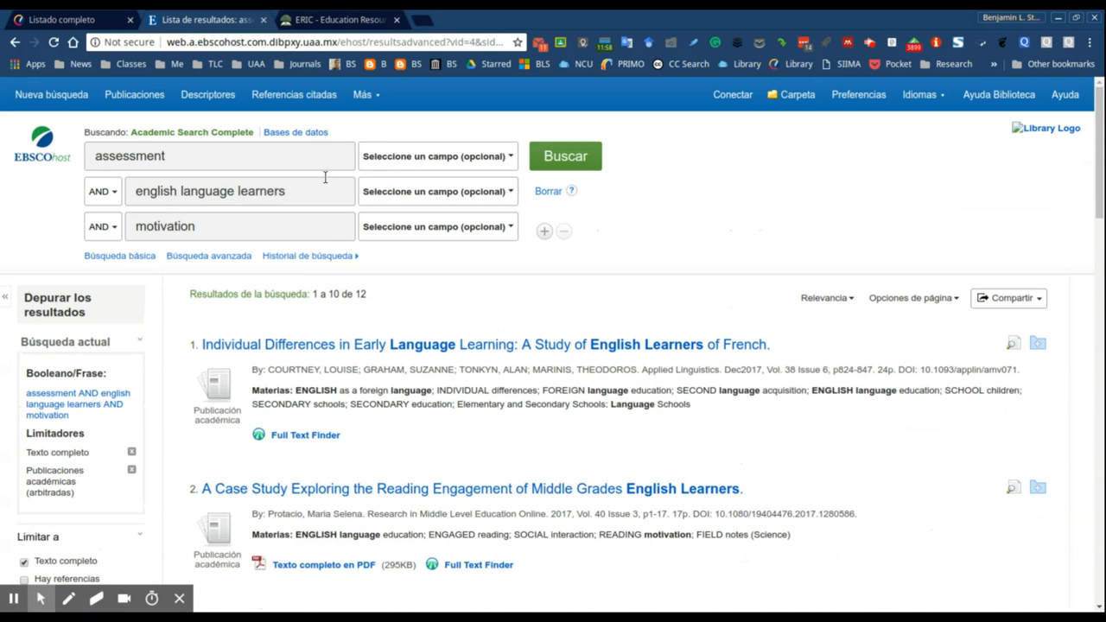
Delete motivation from the third search box so only two terms remain.
left_click(217, 227)
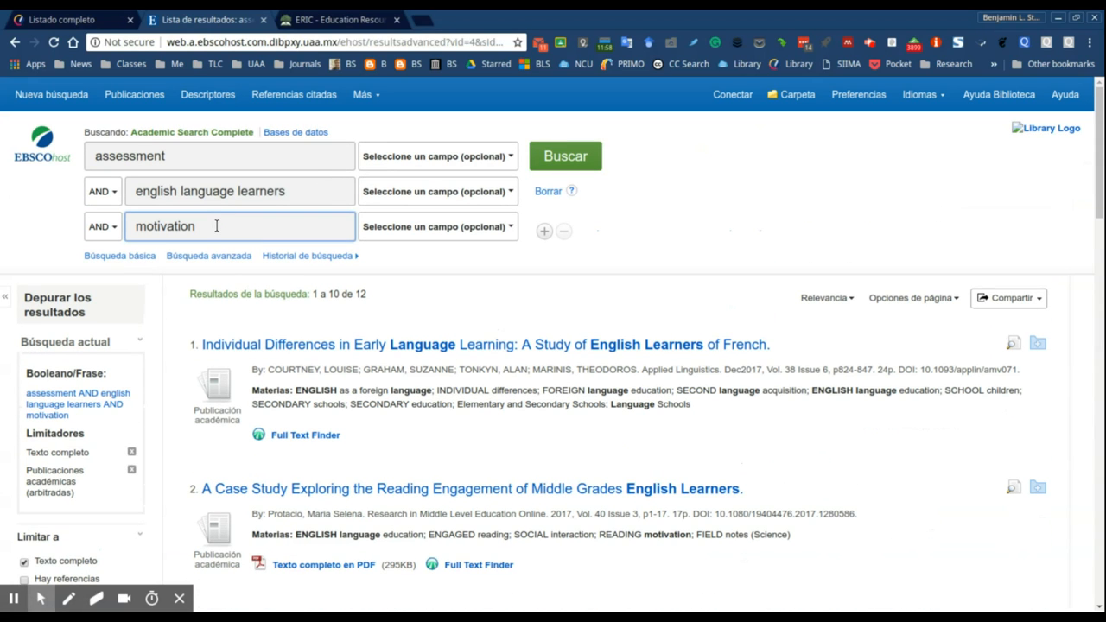
key("BackSpace")
key("BackSpace")
key("BackSpace")
key("BackSpace")
key("BackSpace")
key("BackSpace")
key("BackSpace")
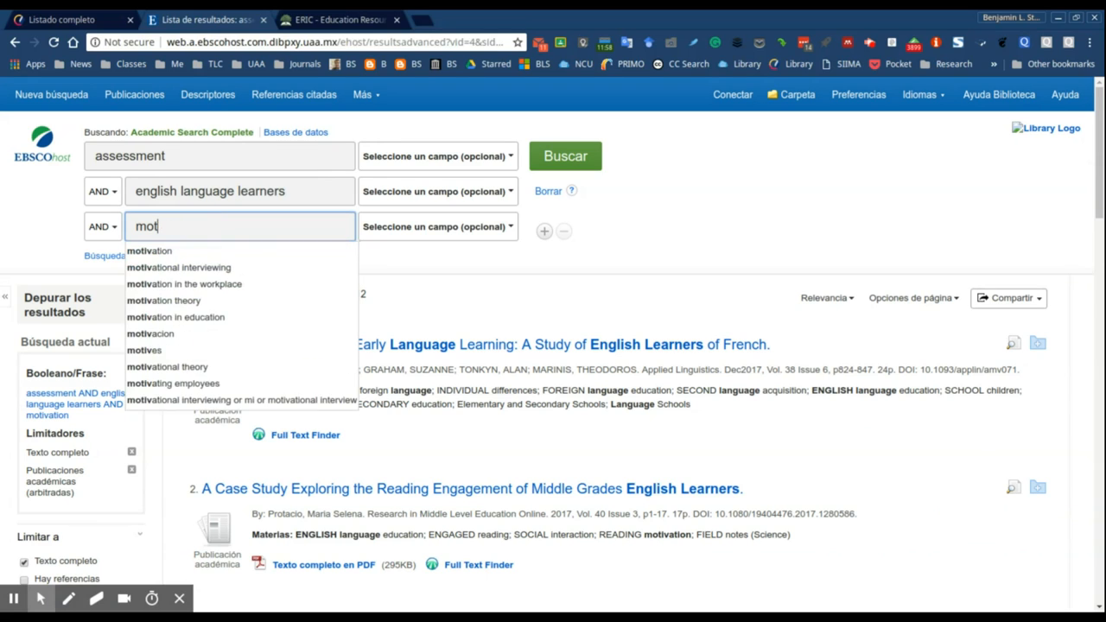
key("BackSpace")
key("BackSpace")
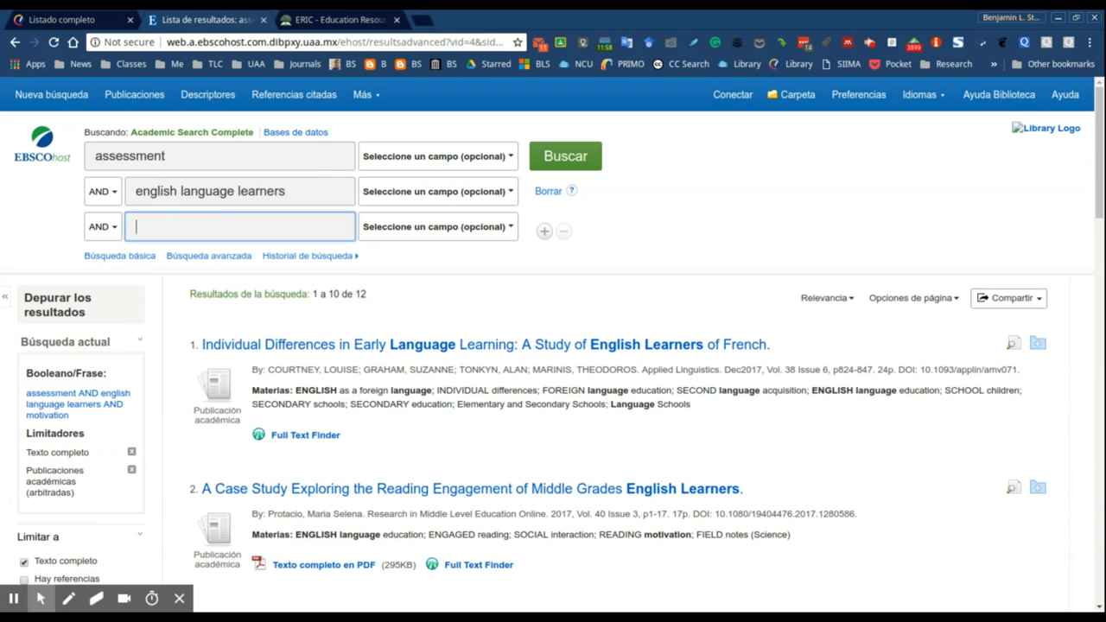
Rerun with two terms (220 results), then drop english language learners to get 697,705 for assessment.
left_click(565, 155)
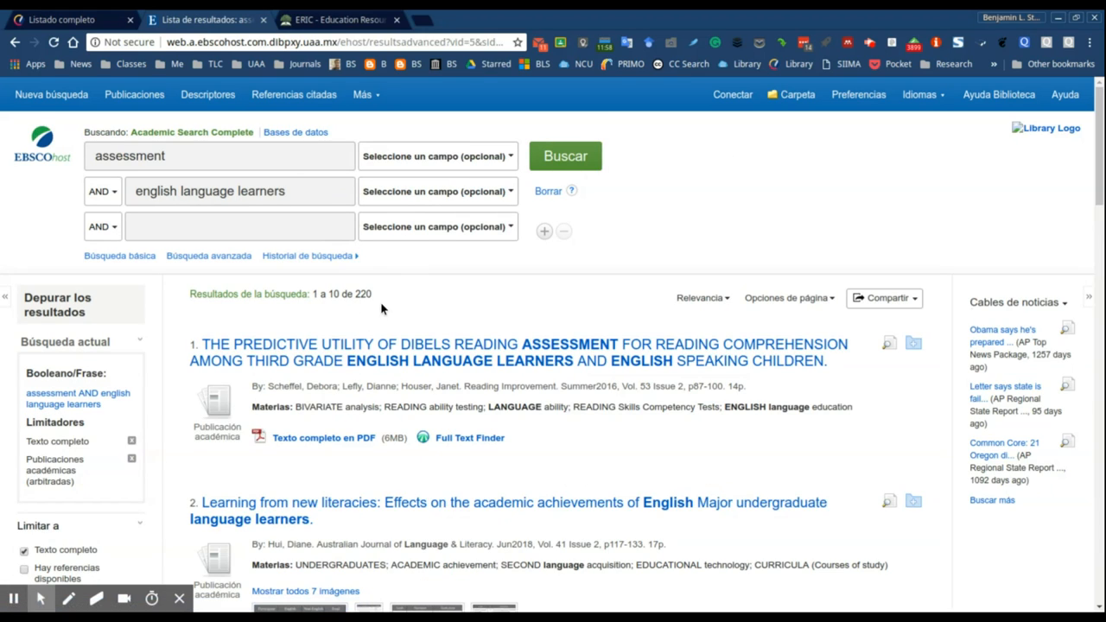
left_click_drag(300, 190, 129, 190)
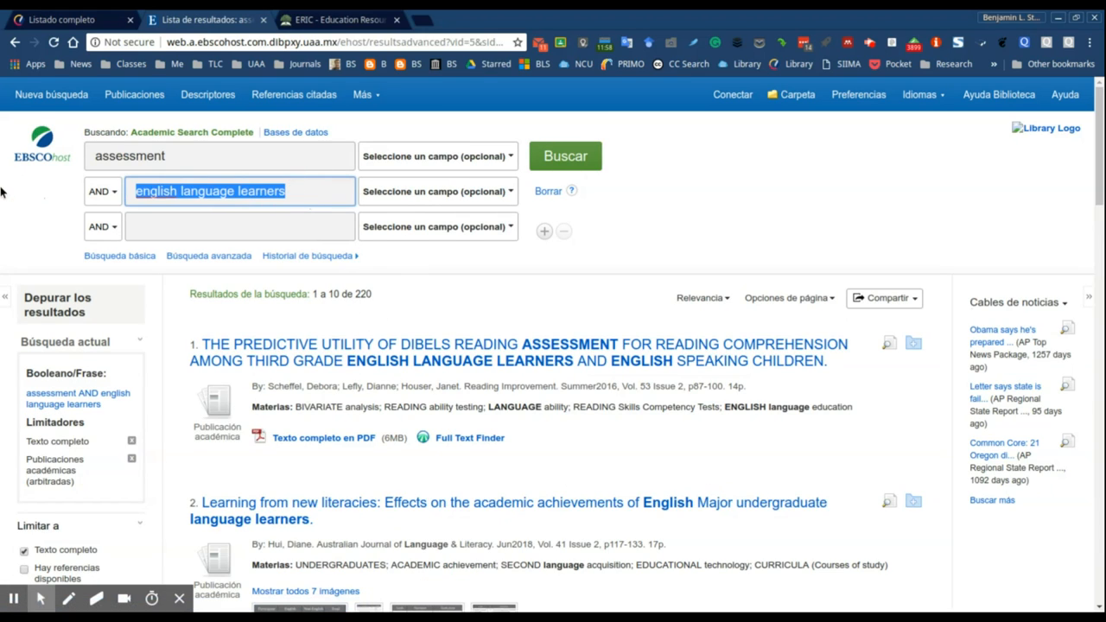
key("BackSpace")
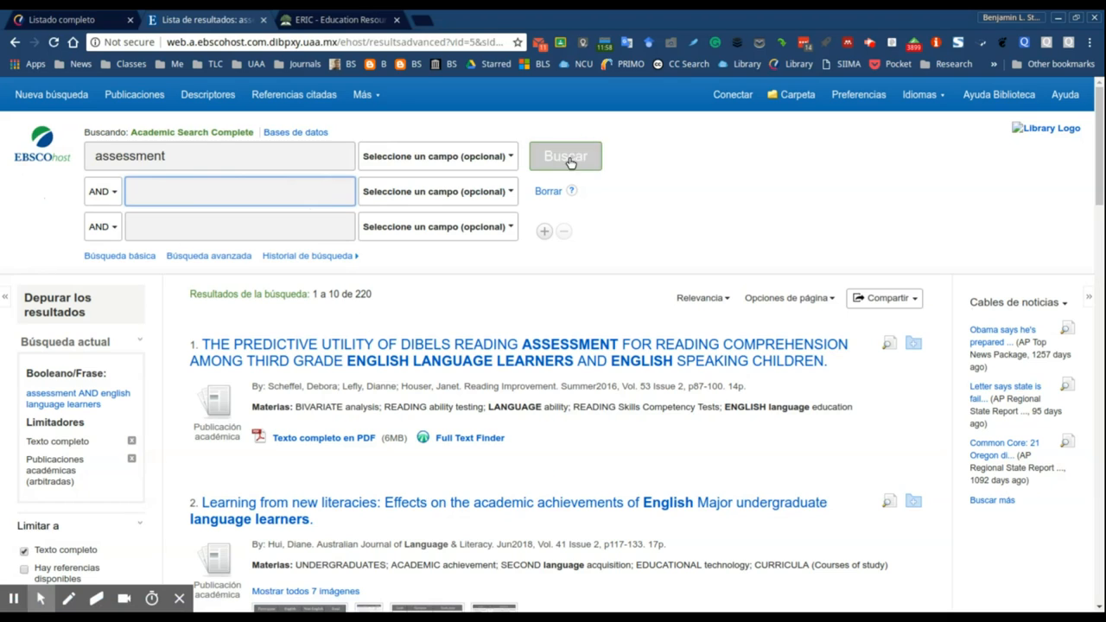
left_click(565, 156)
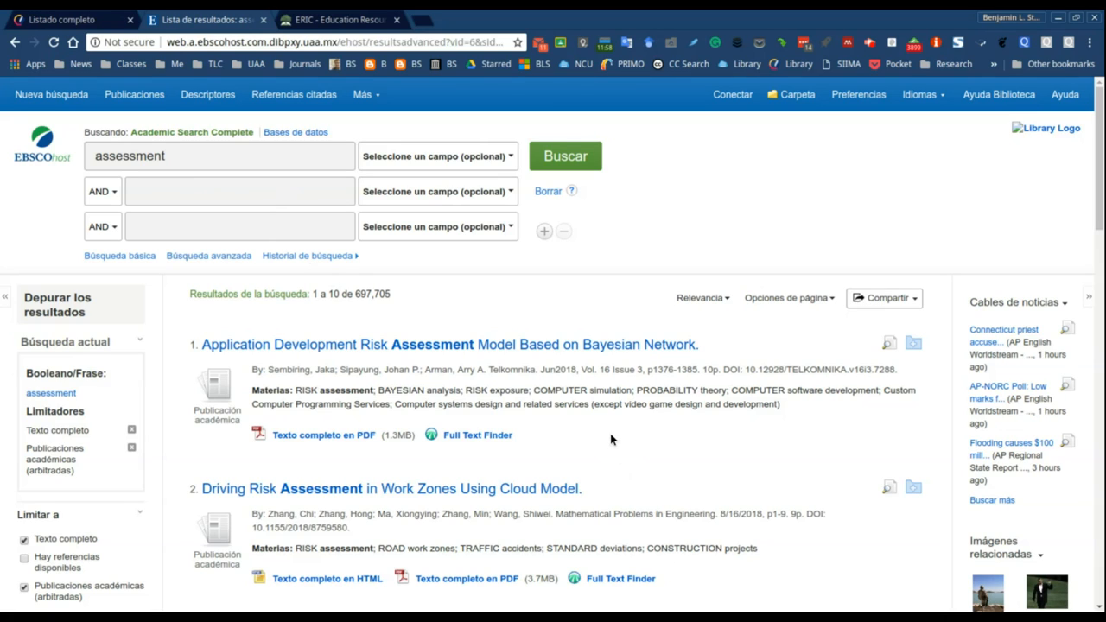
Search DuckDuckGo in a new tab for assessment AND "English language learners" AND motivation.
left_click(423, 20)
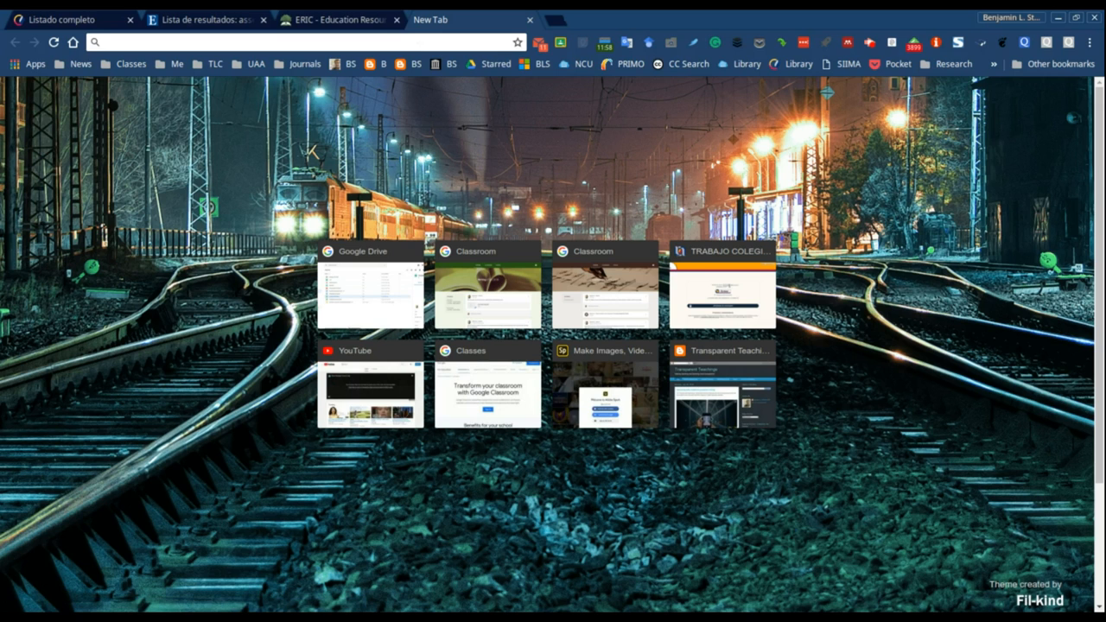
type("ass")
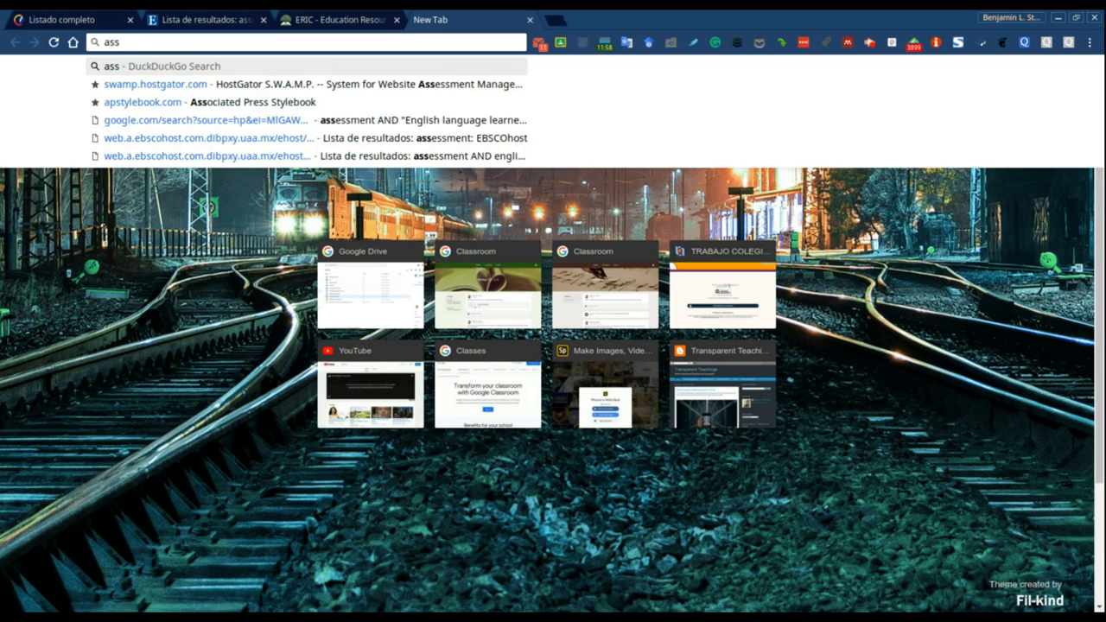
key("BackSpace")
key("BackSpace")
key("BackSpace")
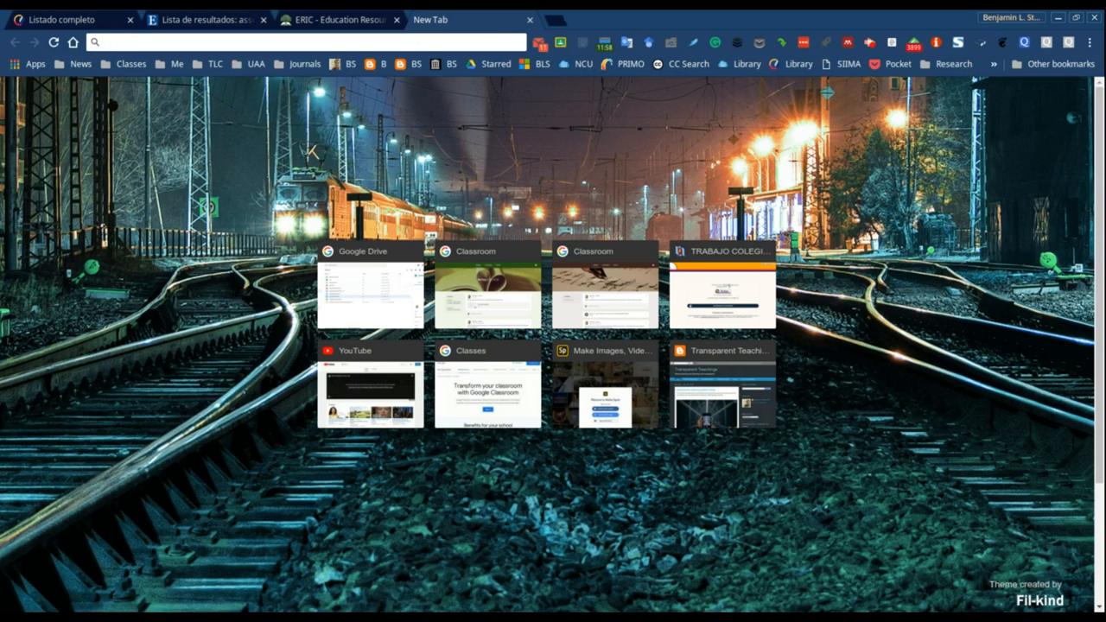
type("asses")
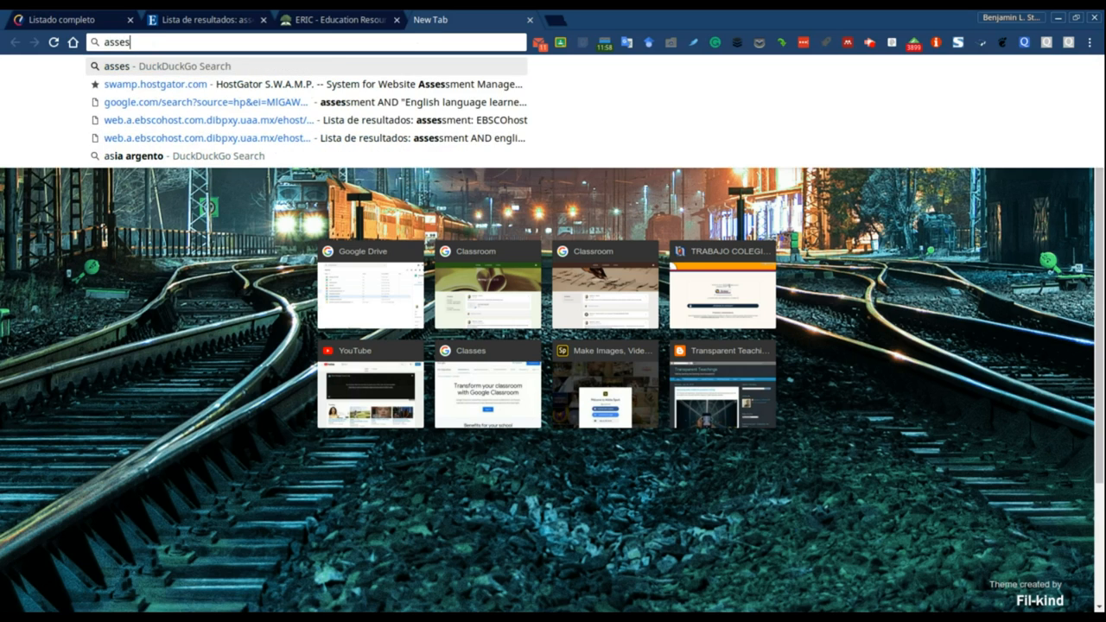
type("sment AN")
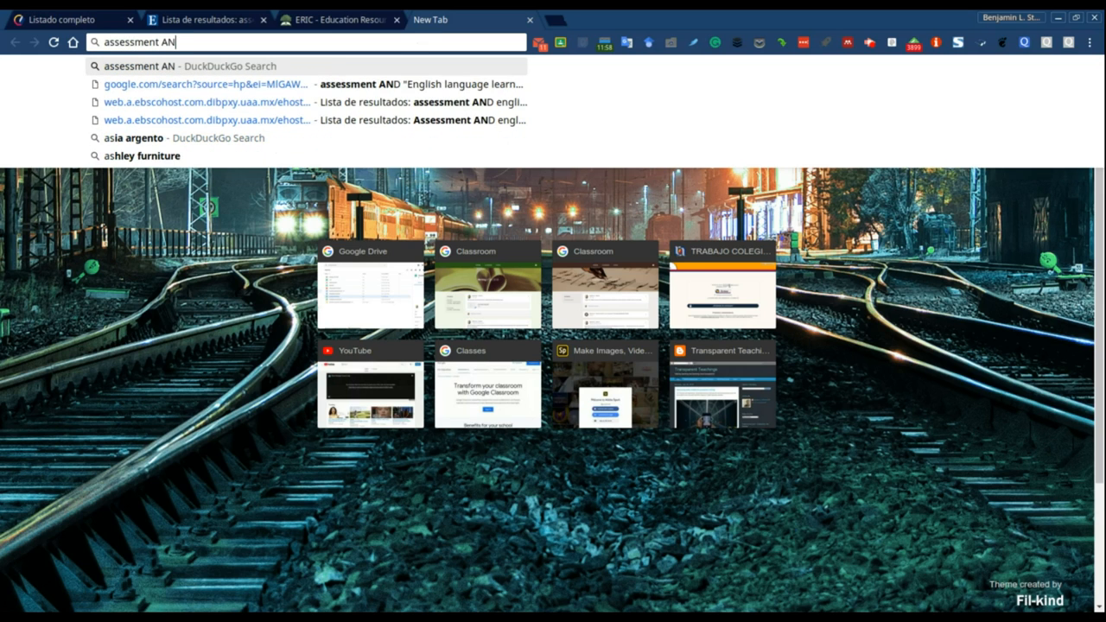
type("D \"En")
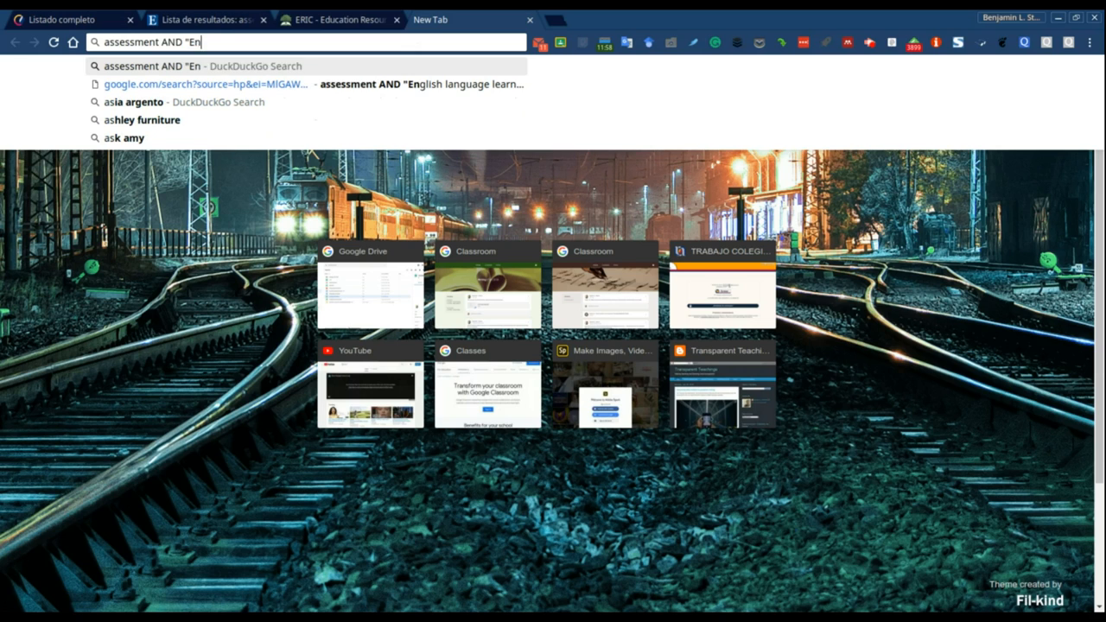
type("glish")
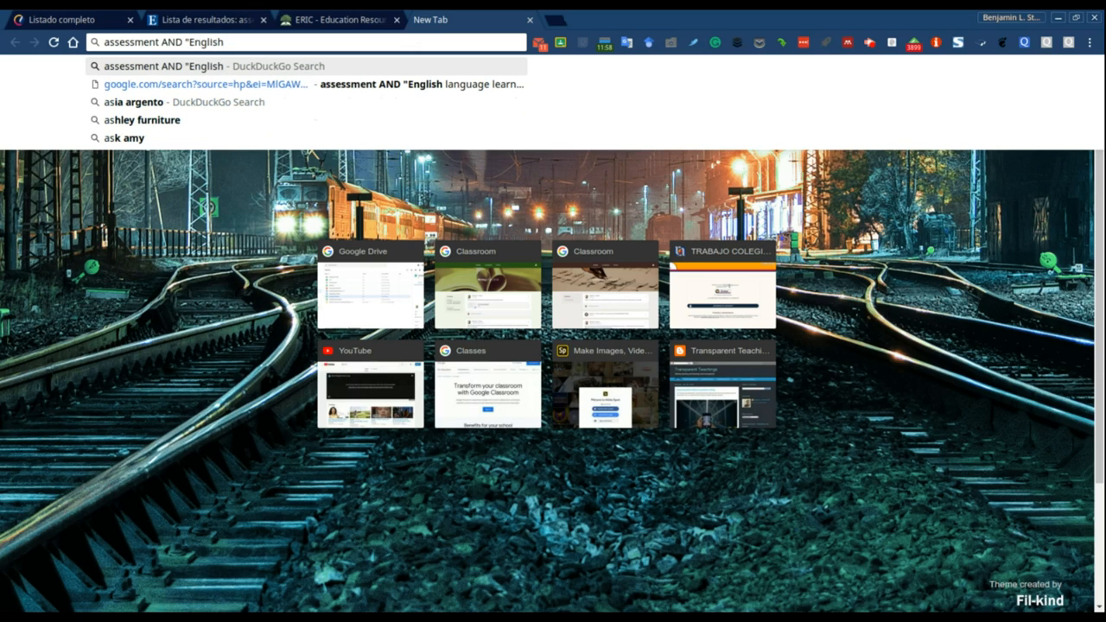
type(" language lear")
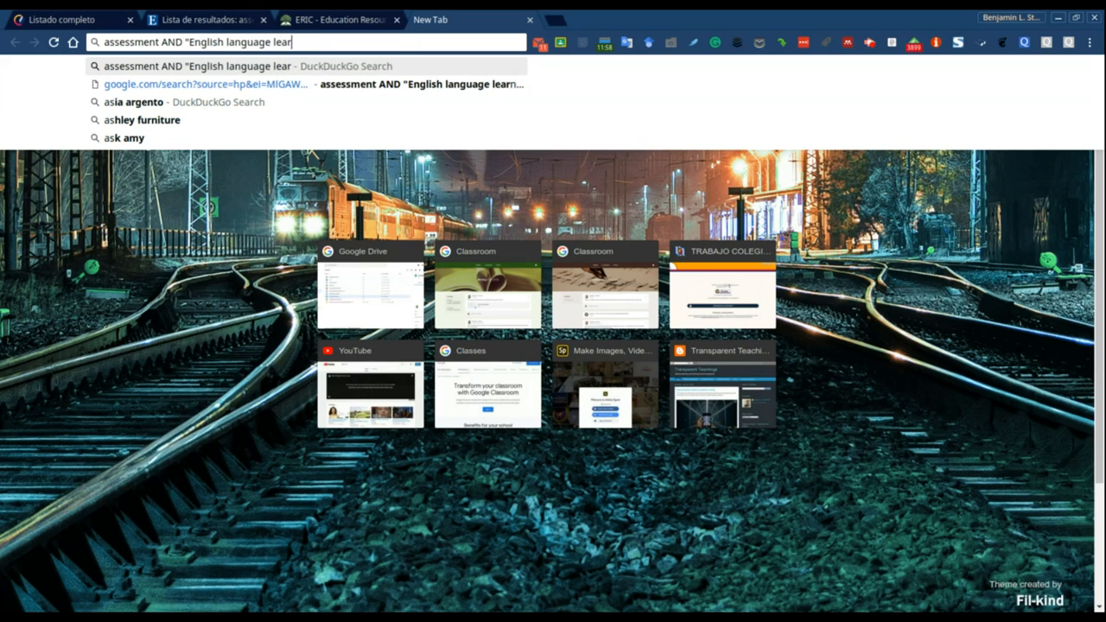
type("ners\" AND")
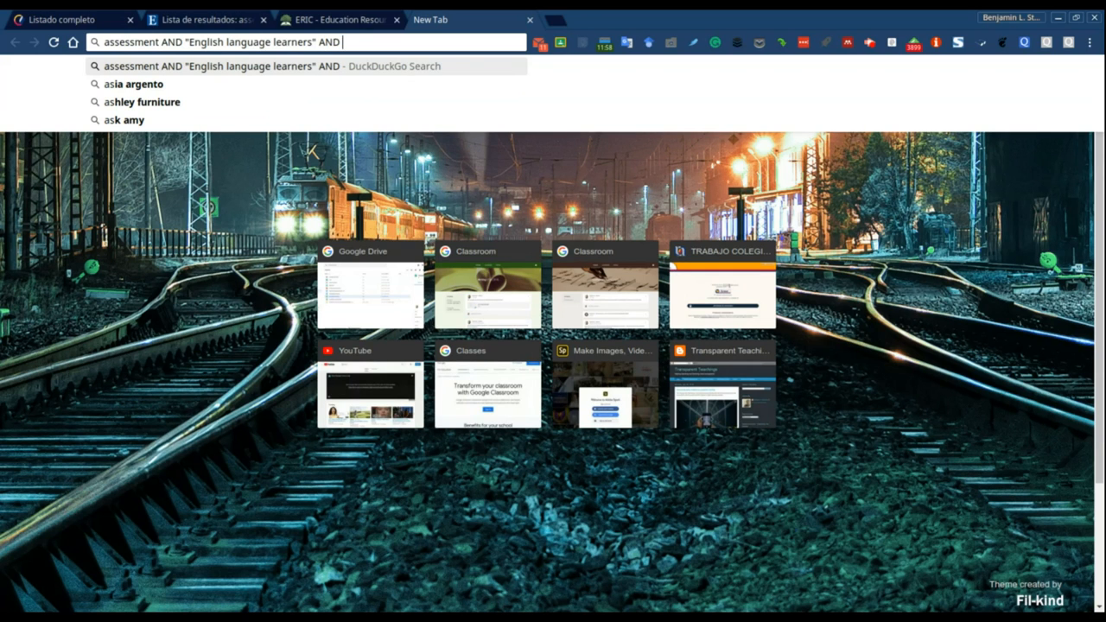
type("motiva")
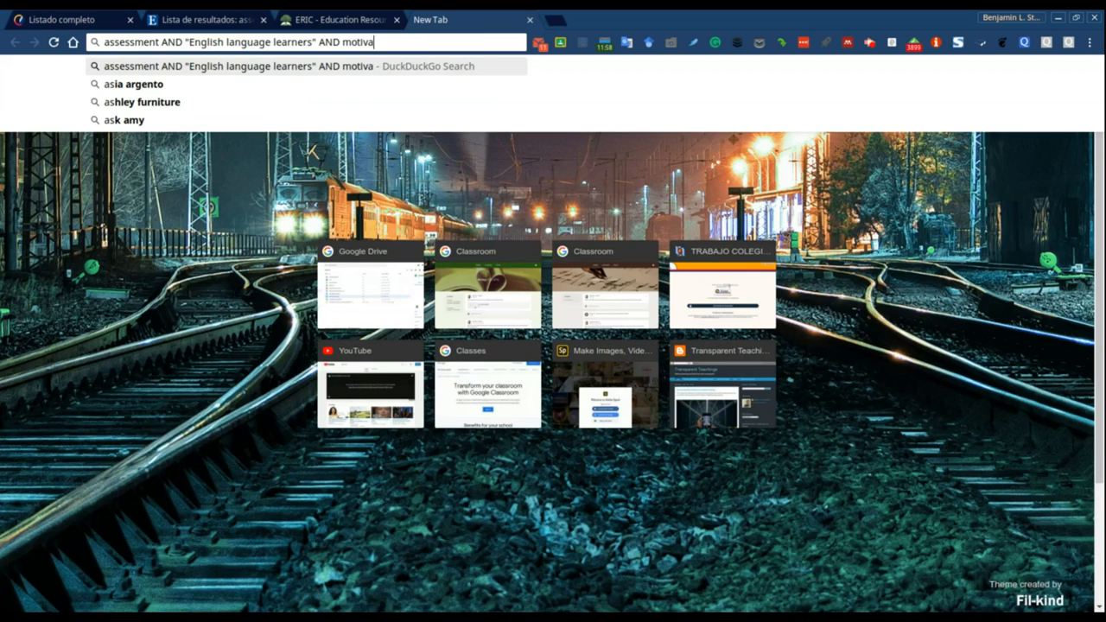
type("tion")
key("Return")
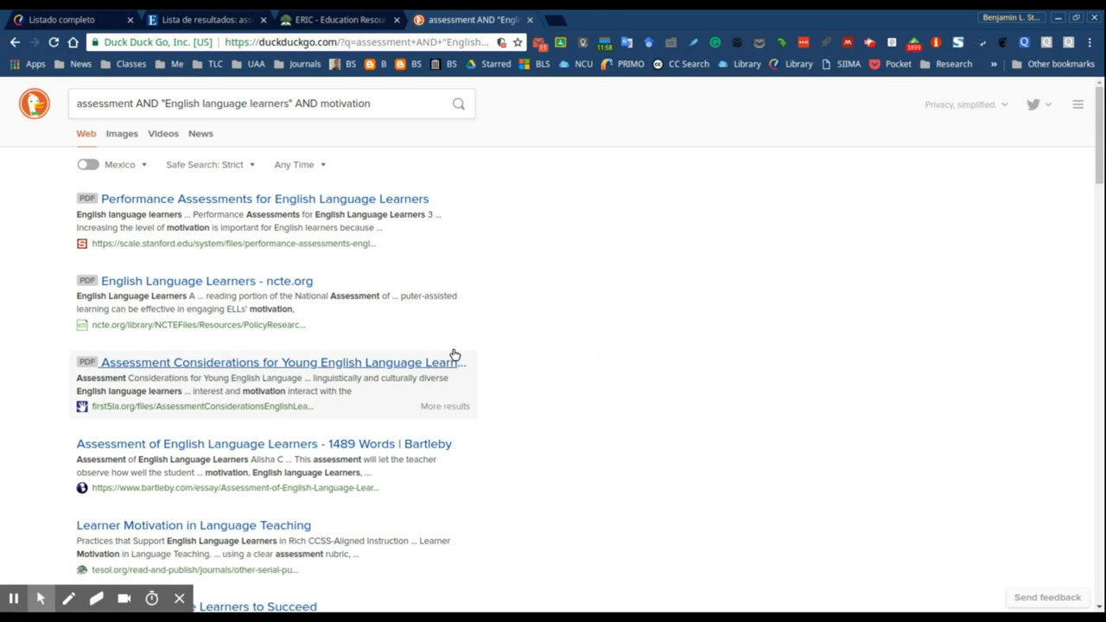
left_click(89, 104)
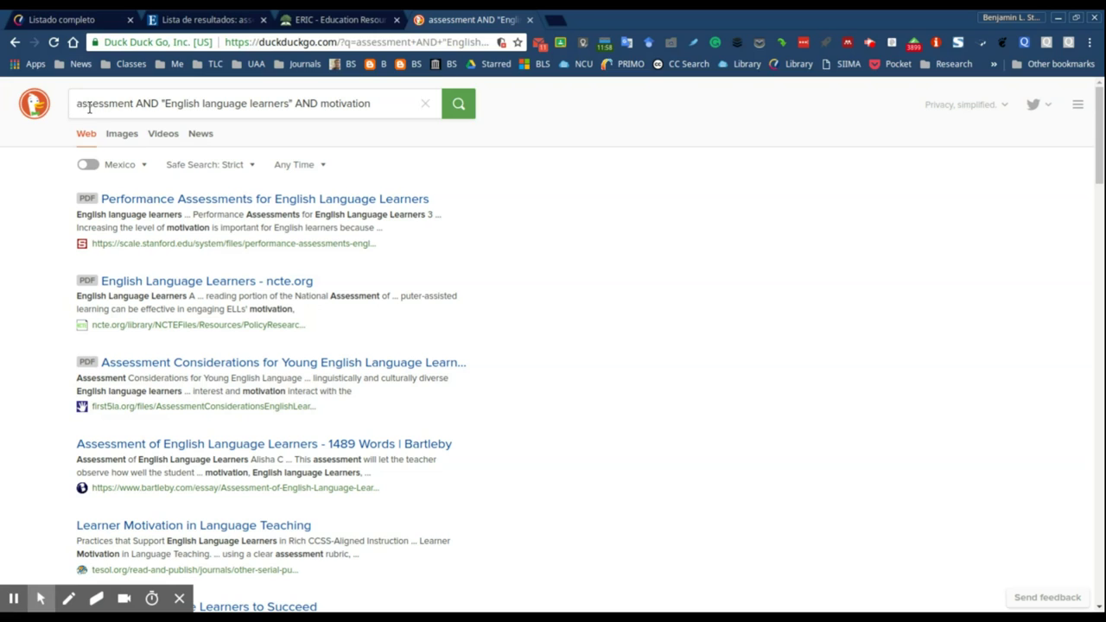
double_click(152, 103)
double_click(306, 102)
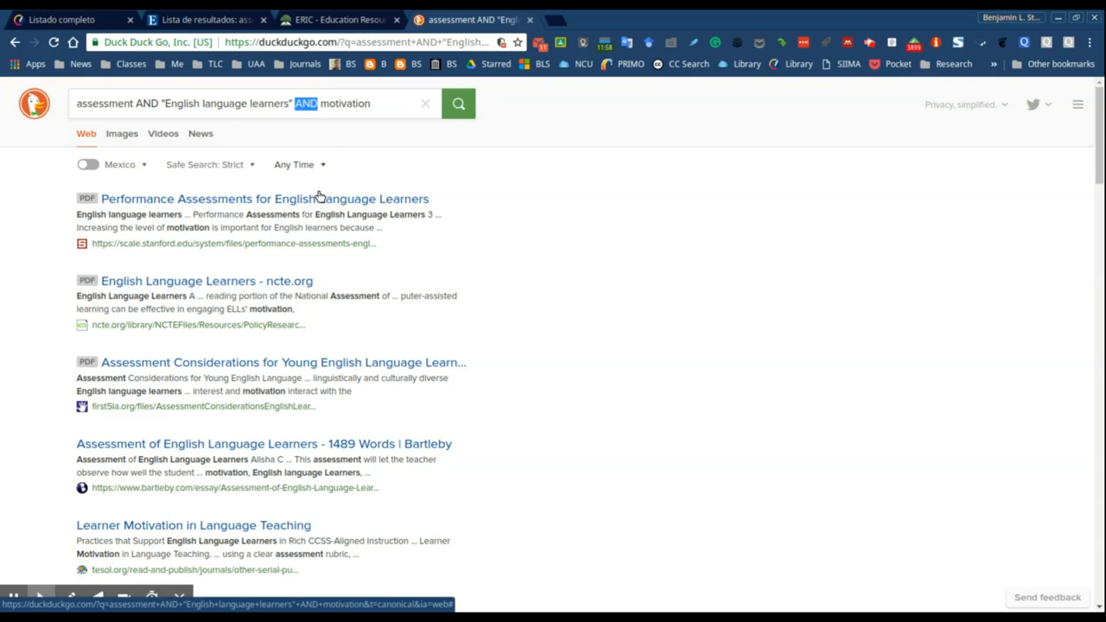
scroll(489, 287, "down", 1)
scroll(488, 286, "down", 4)
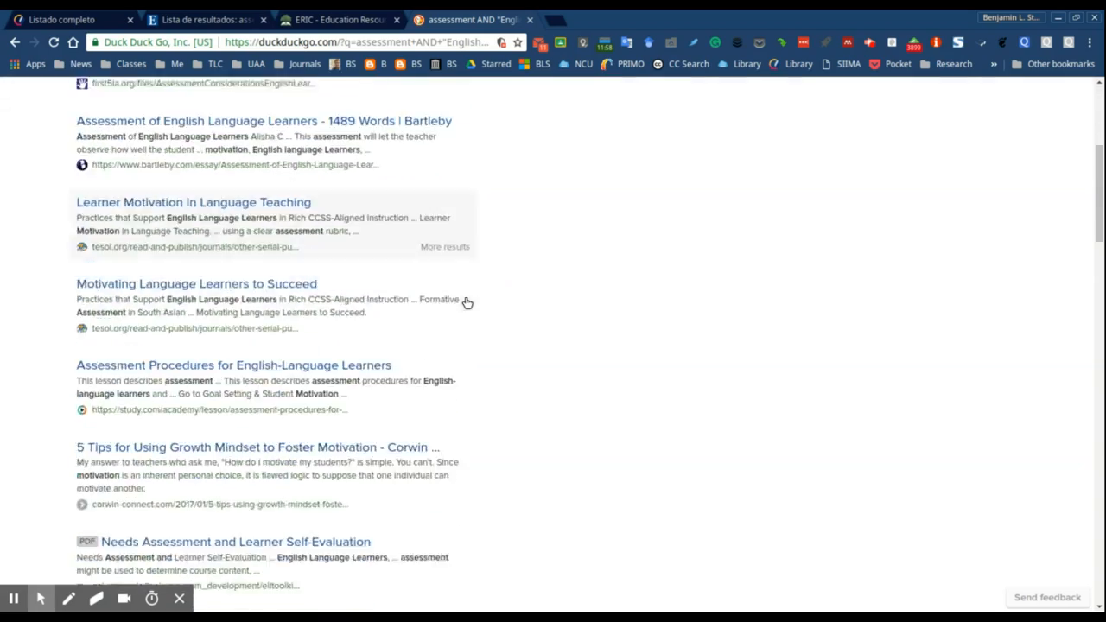
scroll(466, 302, "down", 3)
scroll(458, 307, "down", 3)
scroll(448, 311, "down", 1)
scroll(448, 311, "down", 2)
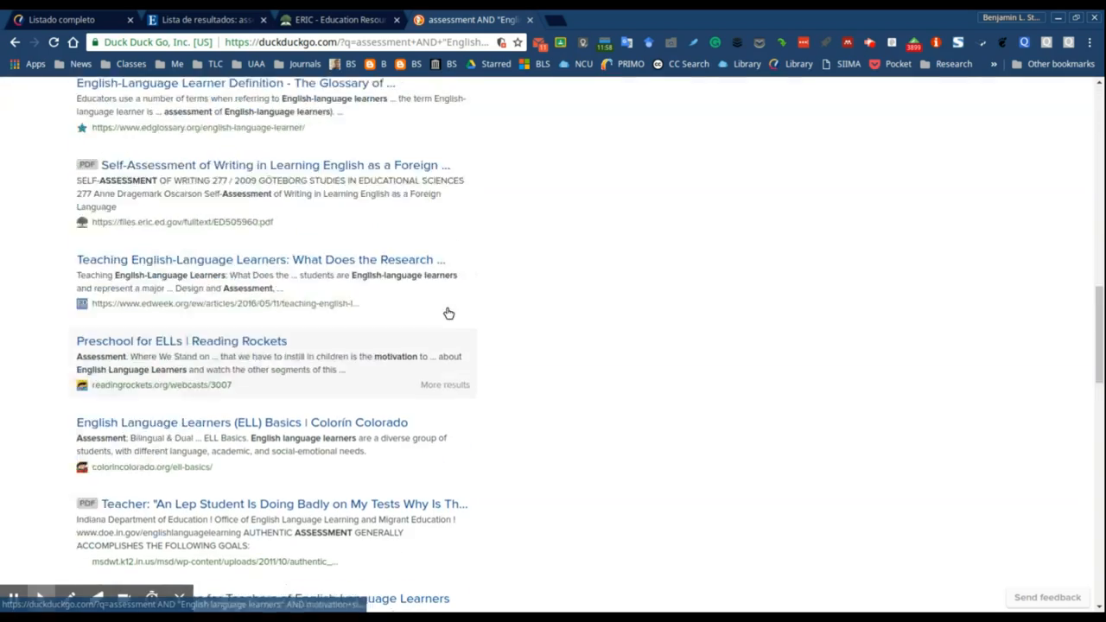
scroll(458, 309, "up", 10)
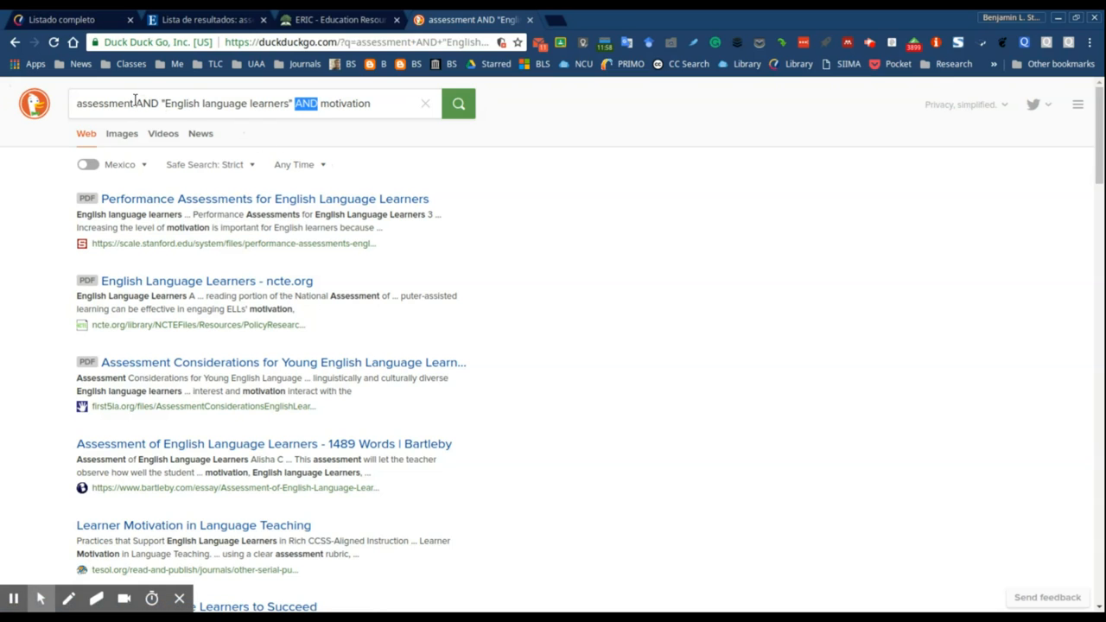
Rerun the Boolean search and view the Performance Assessments for English Language Learners result.
double_click(146, 103)
key("Return")
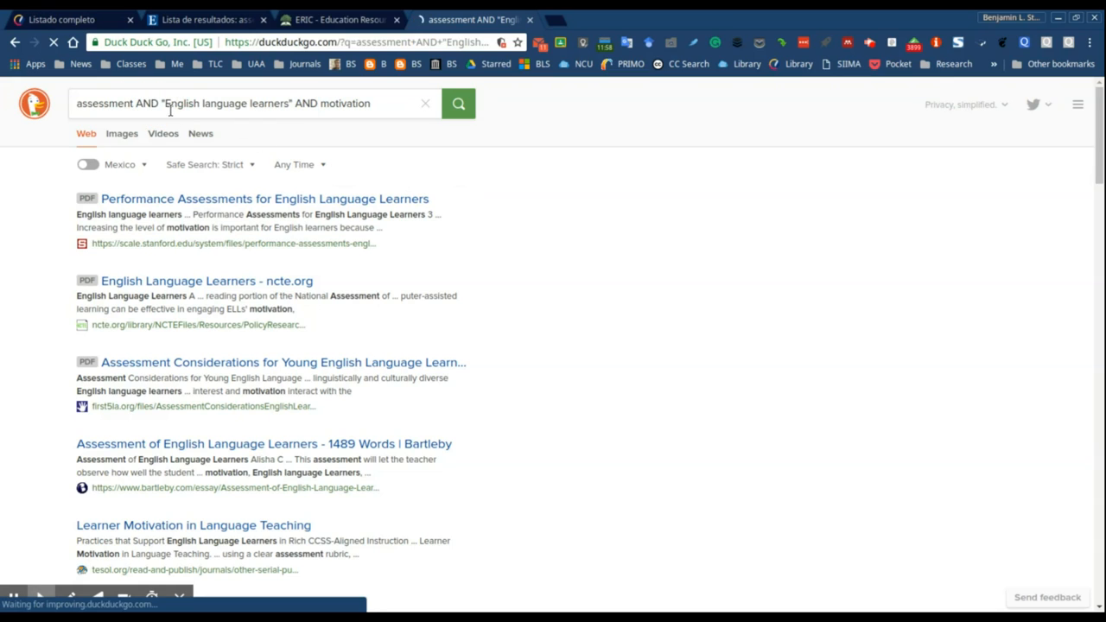
left_click(259, 198)
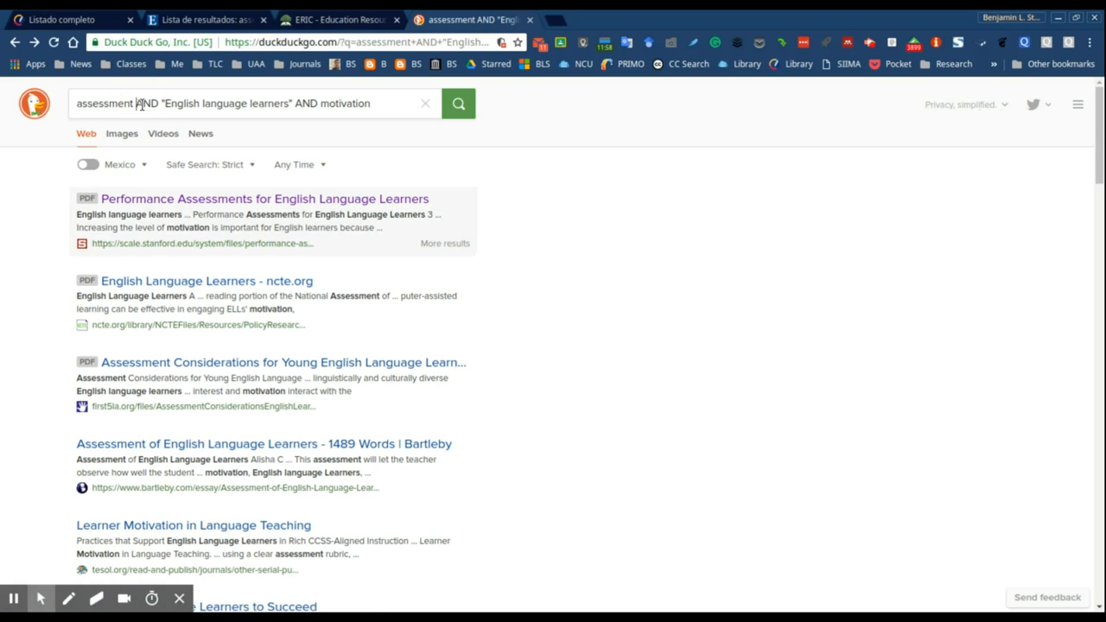
Insert NOT OR after assessment in the query as examples, then return to the ERIC homepage.
left_click(136, 103)
type("NOT")
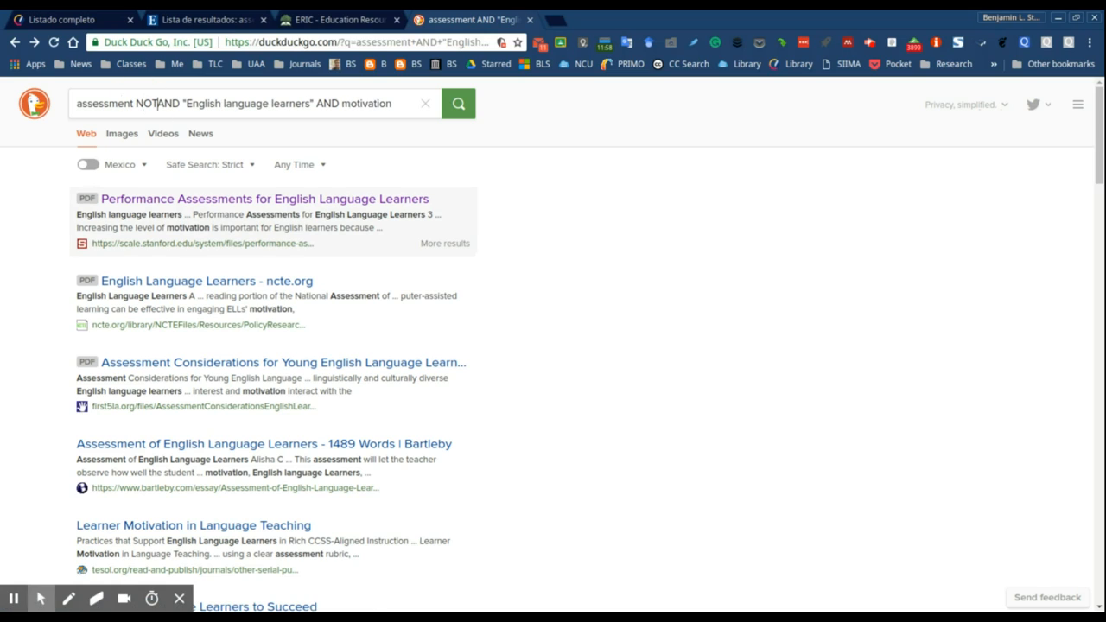
type(" OR")
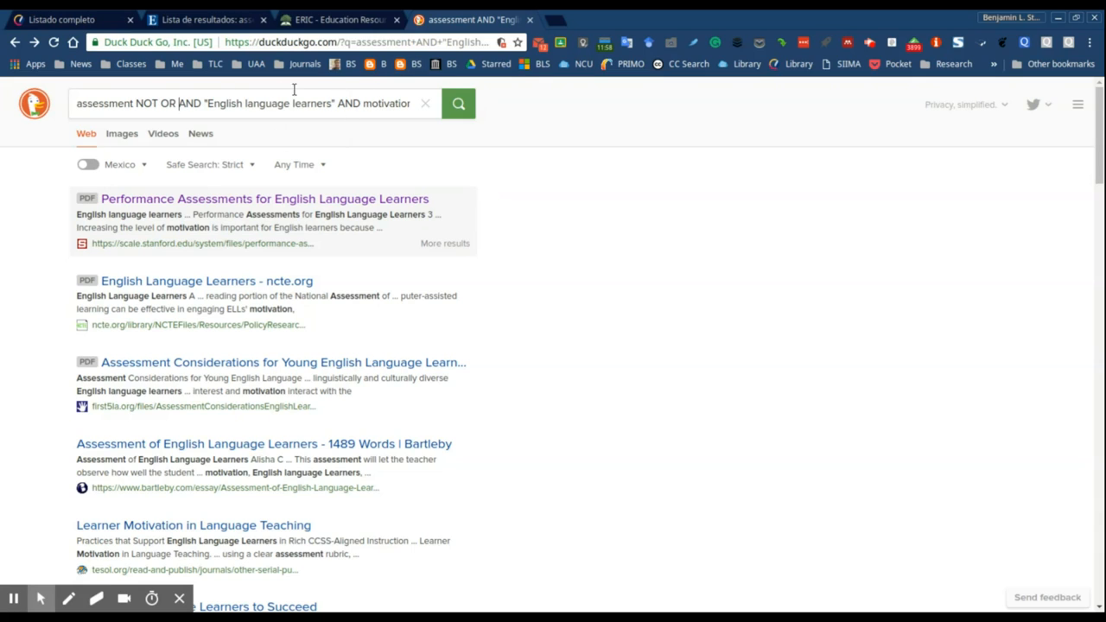
left_click(346, 19)
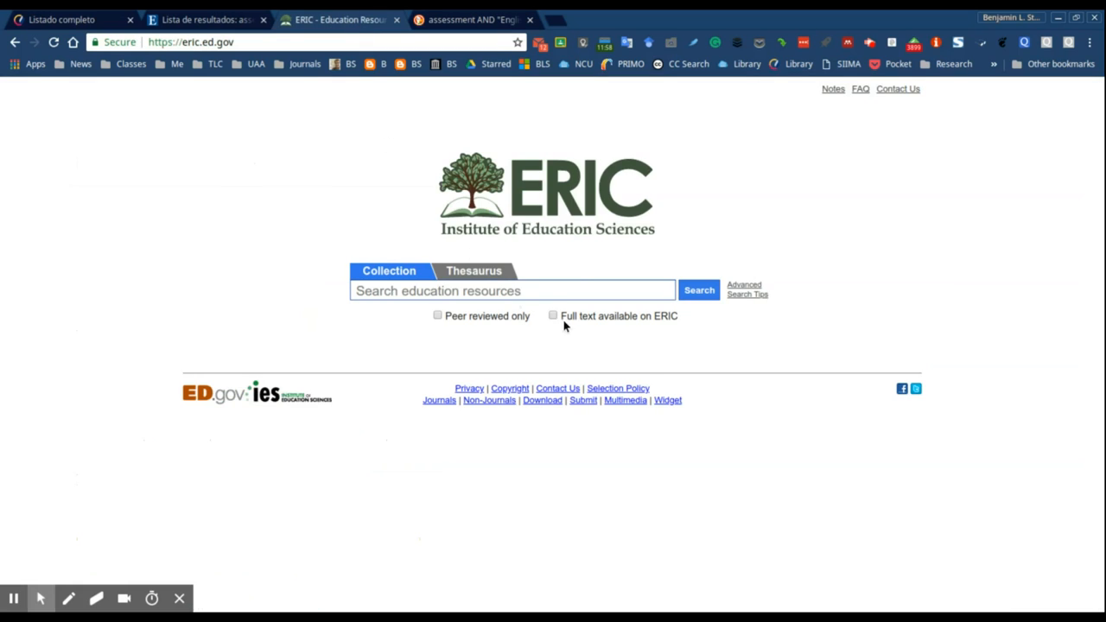
Return to the assessment results and review AND, OR, NOT for the second term, keeping AND.
left_click(207, 19)
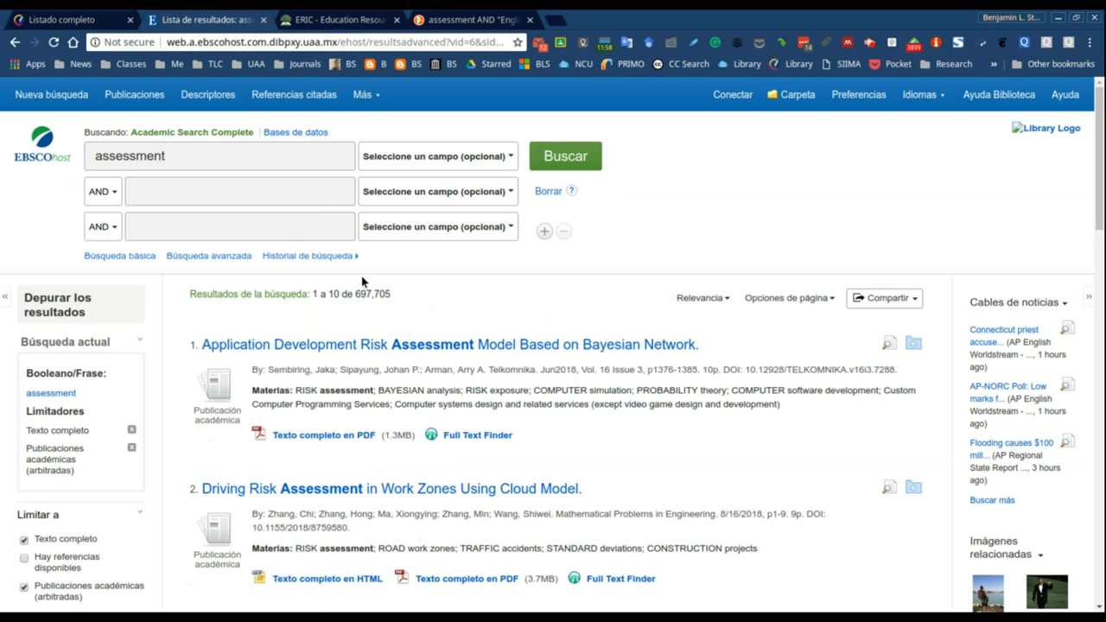
left_click(203, 198)
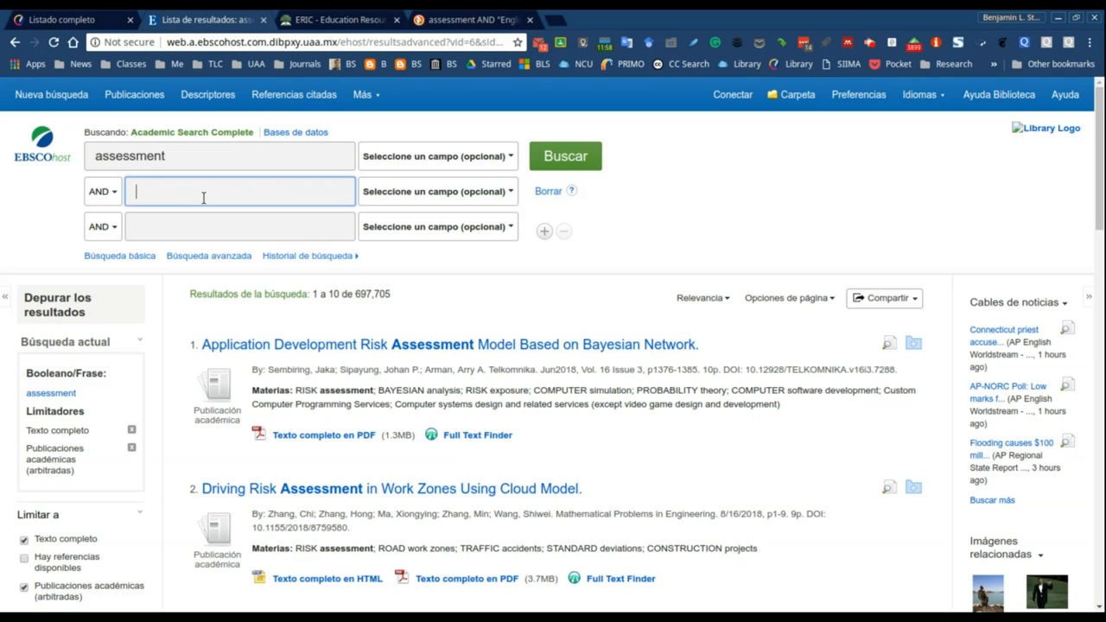
left_click(103, 191)
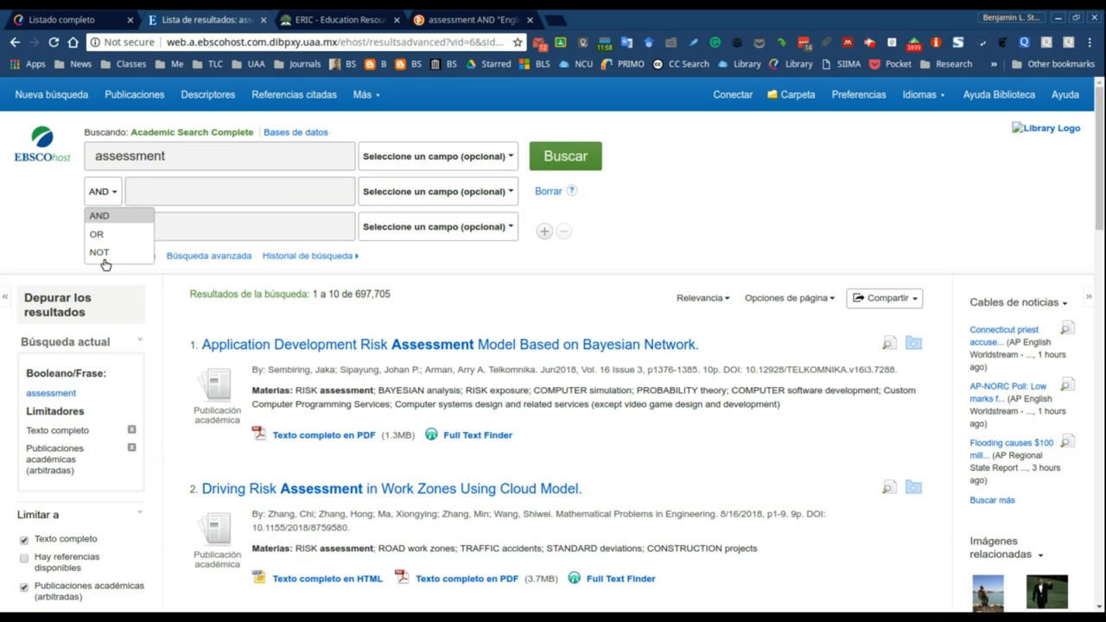
left_click(172, 189)
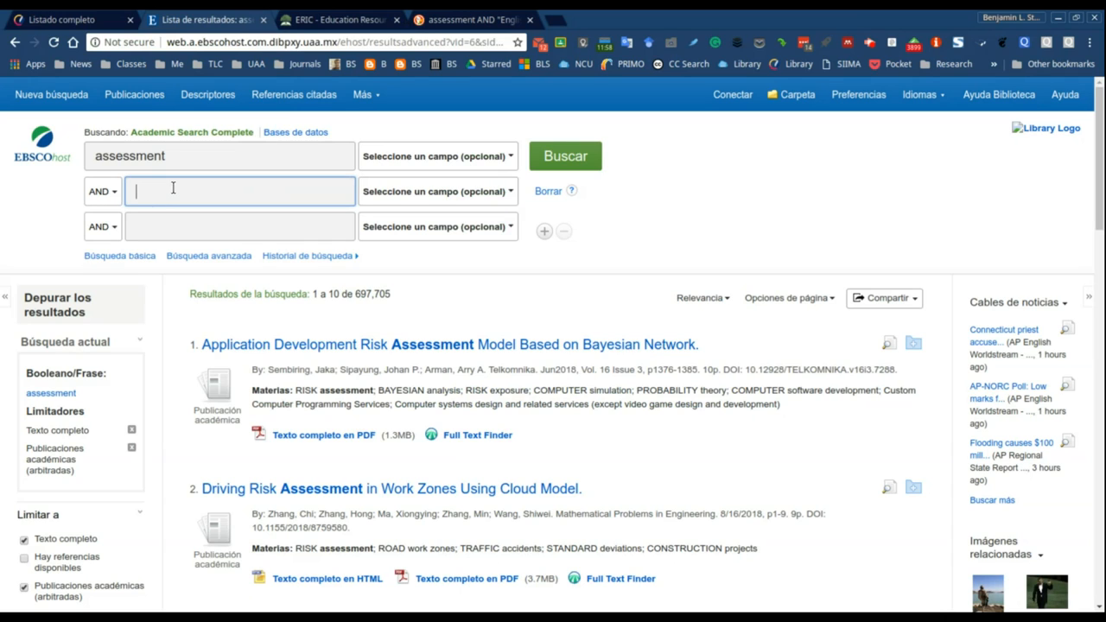
Move focus between the second and third search-term rows without entering text.
left_click(166, 222)
left_click(175, 192)
left_click(170, 222)
left_click(182, 188)
scroll(645, 192, "down", 5)
scroll(605, 259, "down", 3)
scroll(604, 259, "up", 2)
scroll(572, 301, "up", 6)
left_click(60, 19)
scroll(458, 263, "down", 4)
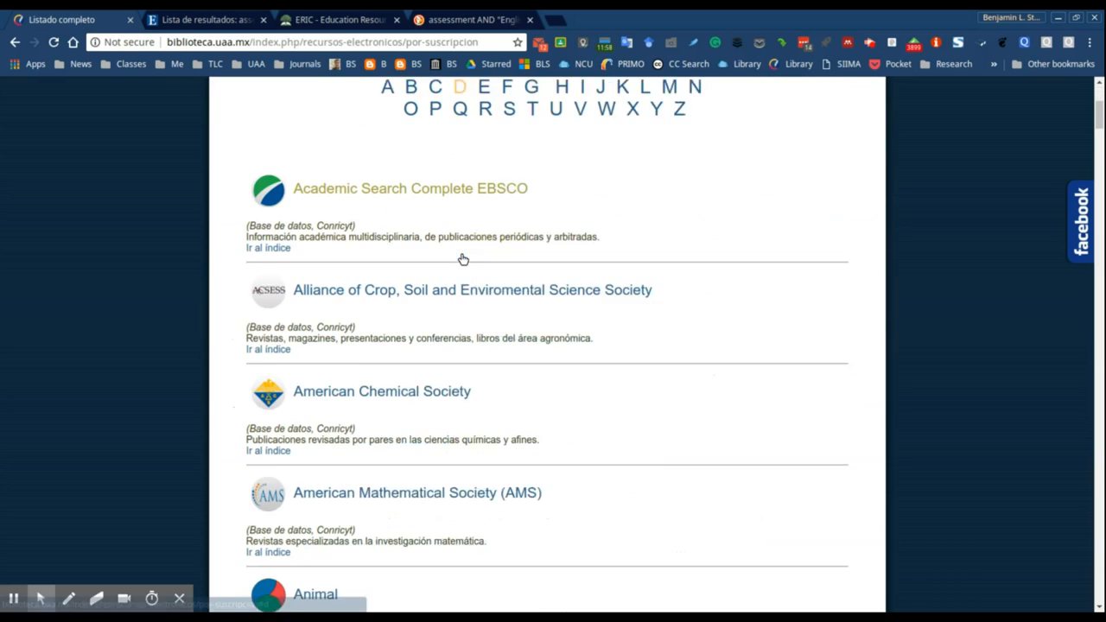
scroll(458, 264, "down", 1)
scroll(458, 263, "up", 5)
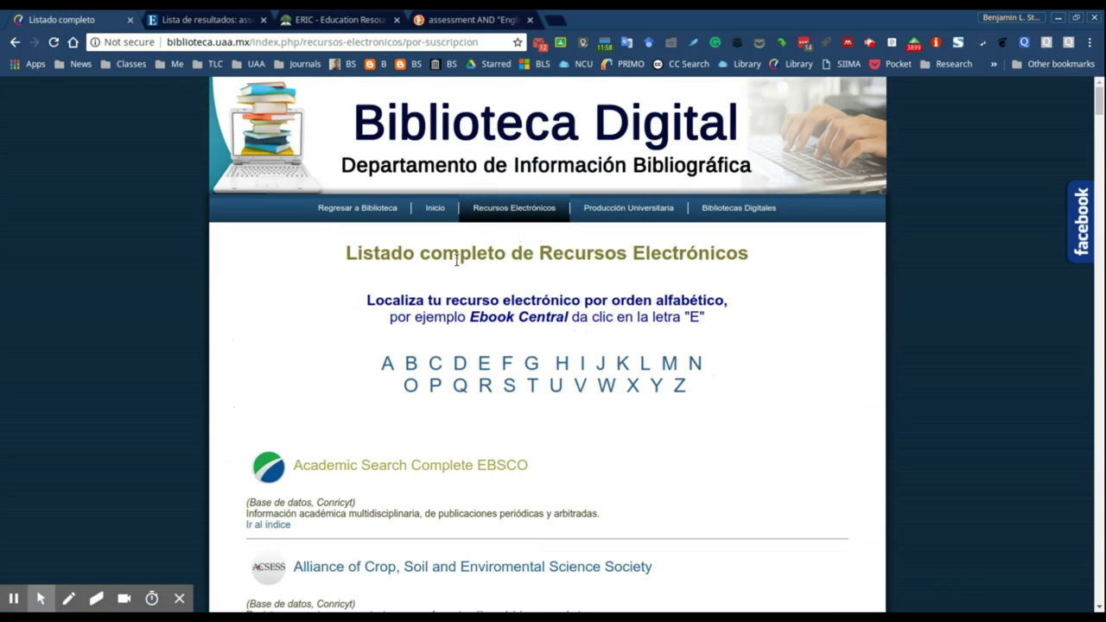
left_click(226, 21)
left_click(171, 198)
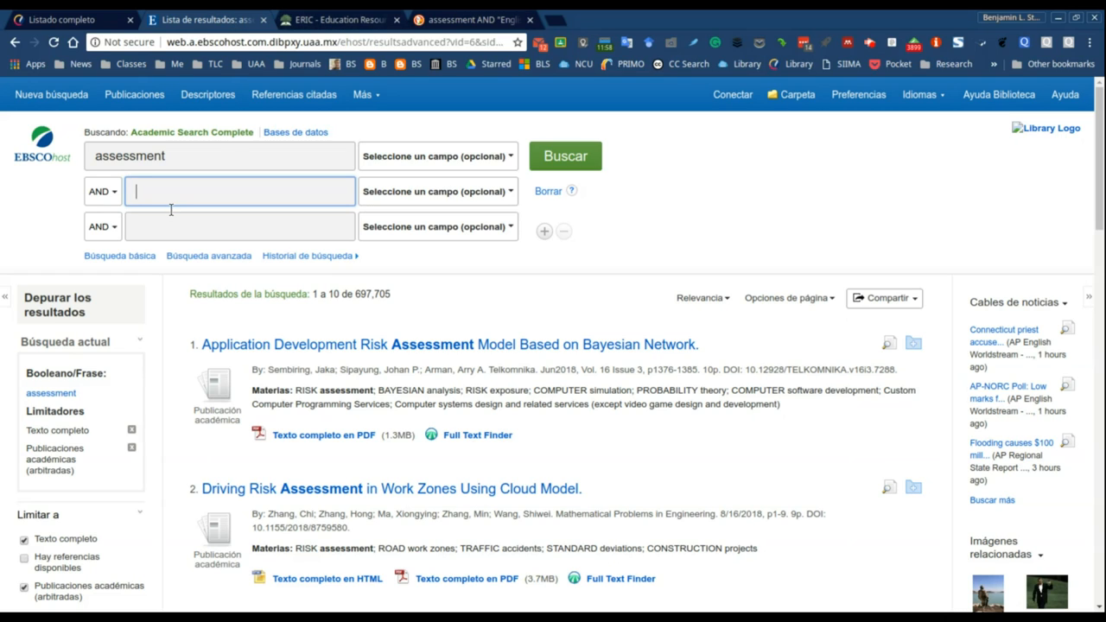